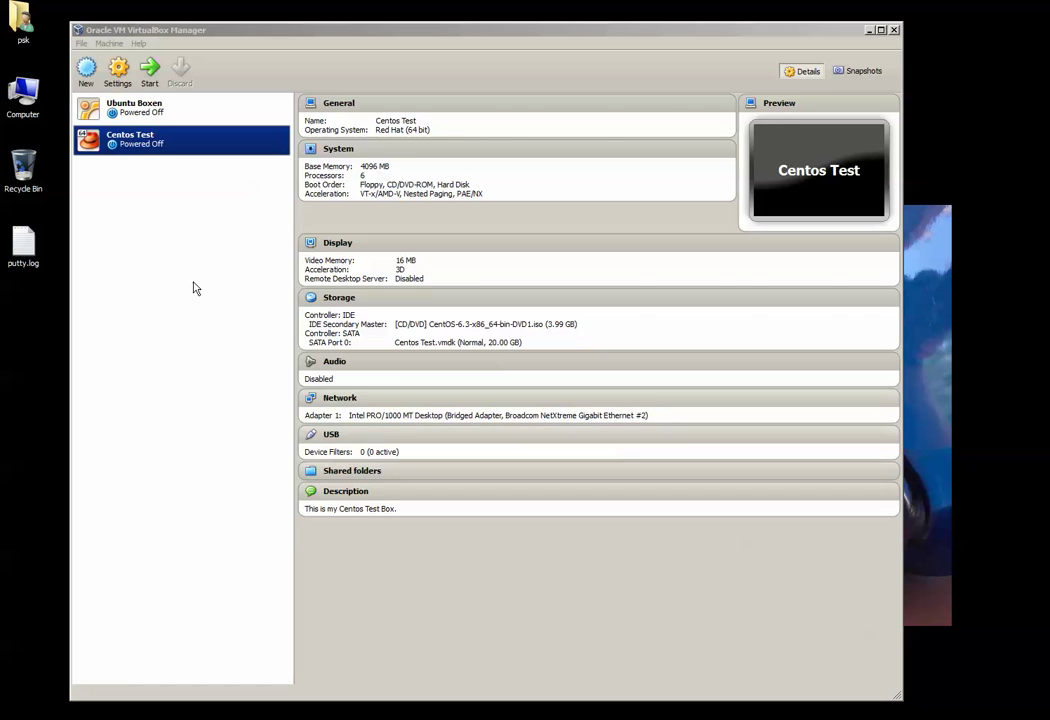
Start creating a new virtual machine, naming it with the owner's first name in possessive form followed by "Centos Box".
left_click(290, 40)
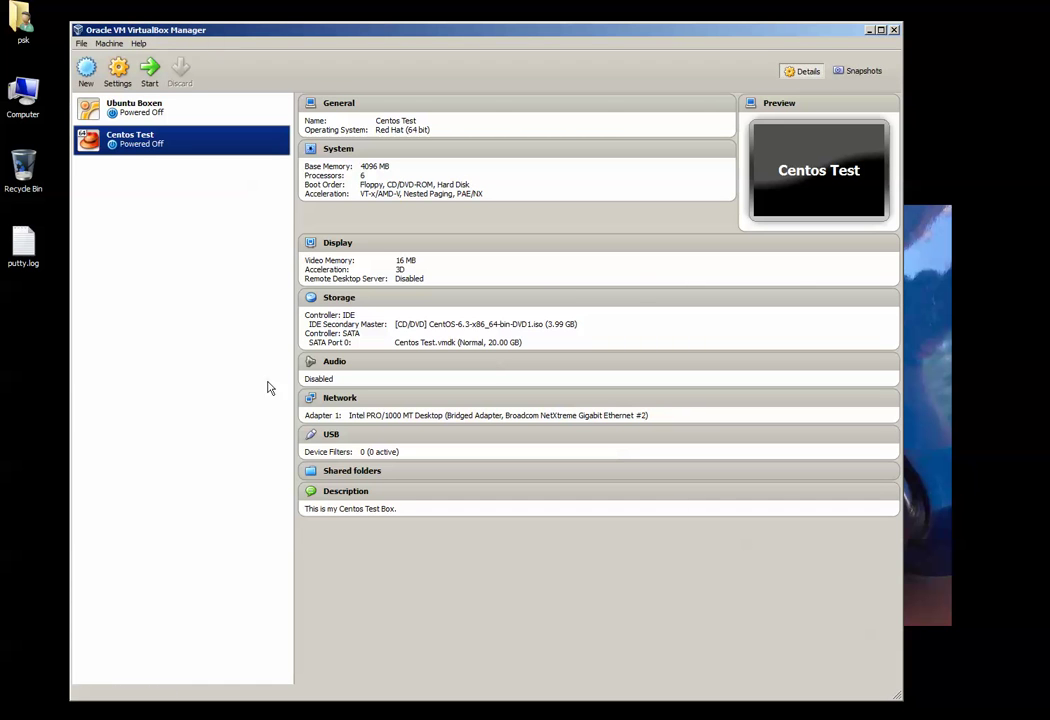
left_click(86, 70)
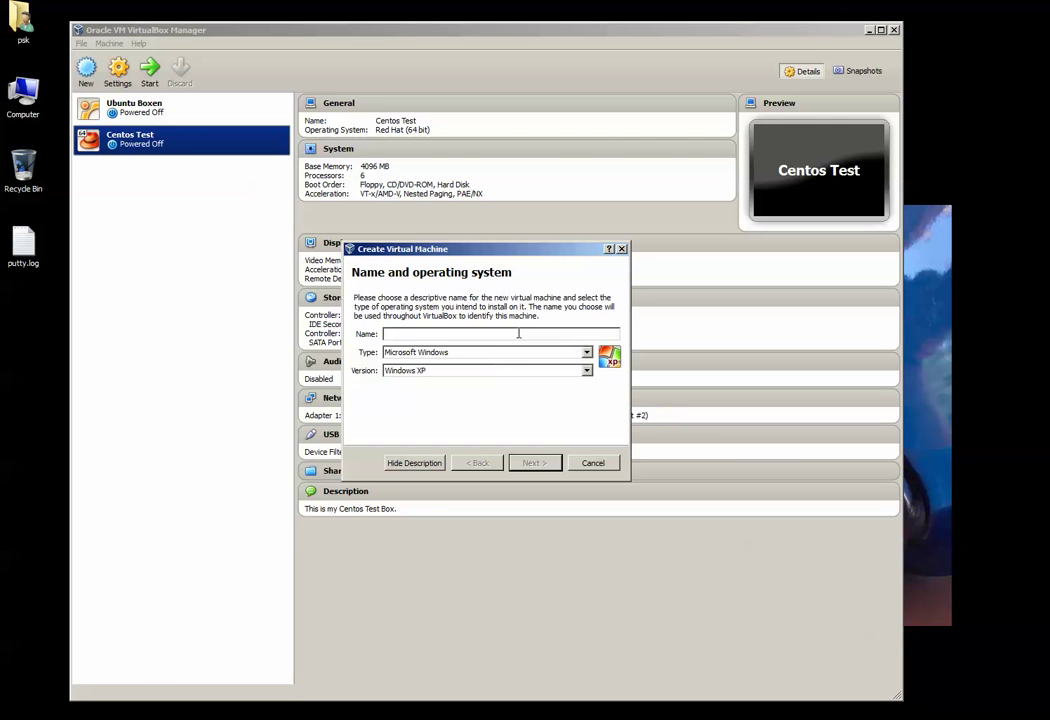
type("Percy")
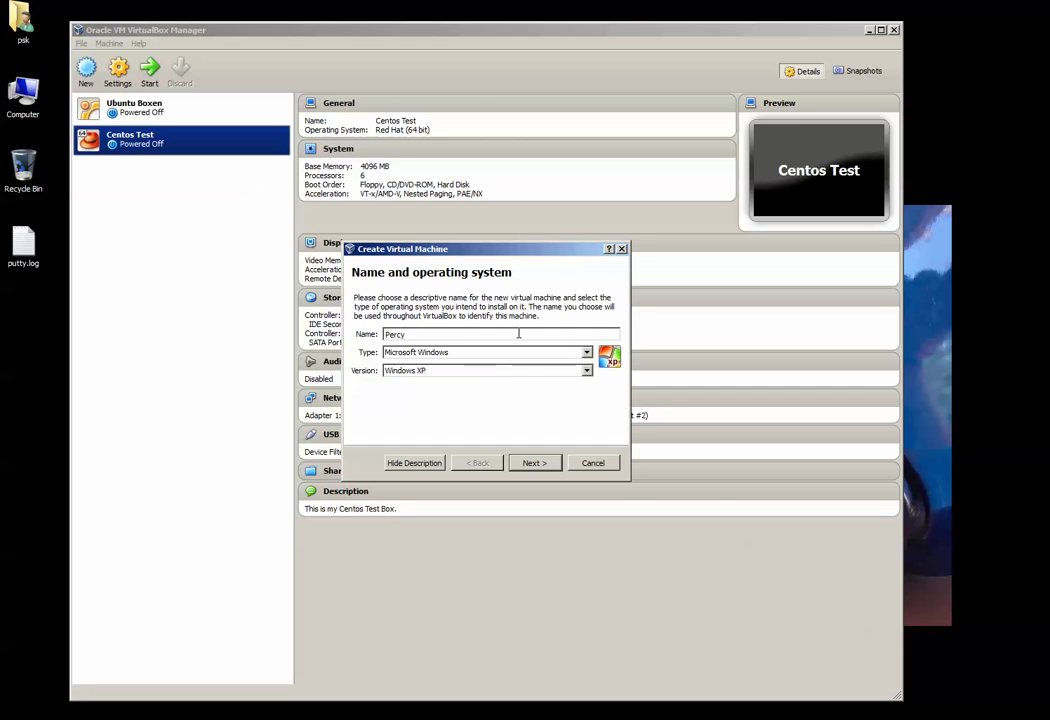
type("'s Centos ")
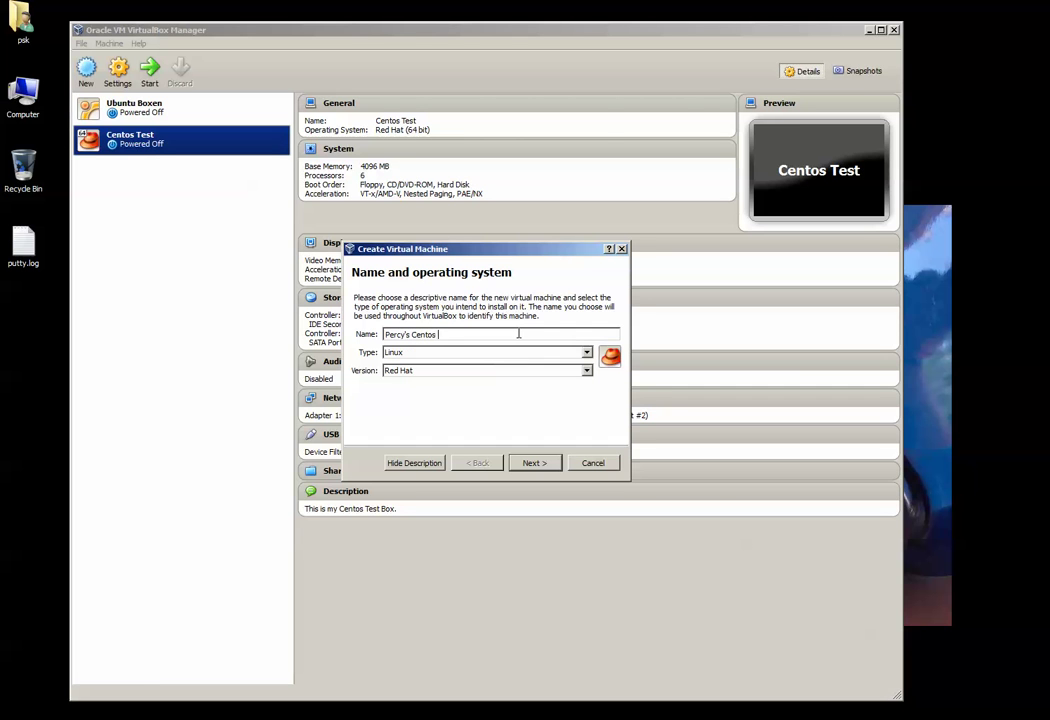
type("Box")
Set the operating system type to Linux and the version to Red Hat (64 bit), and continue to the memory size.
left_click(463, 353)
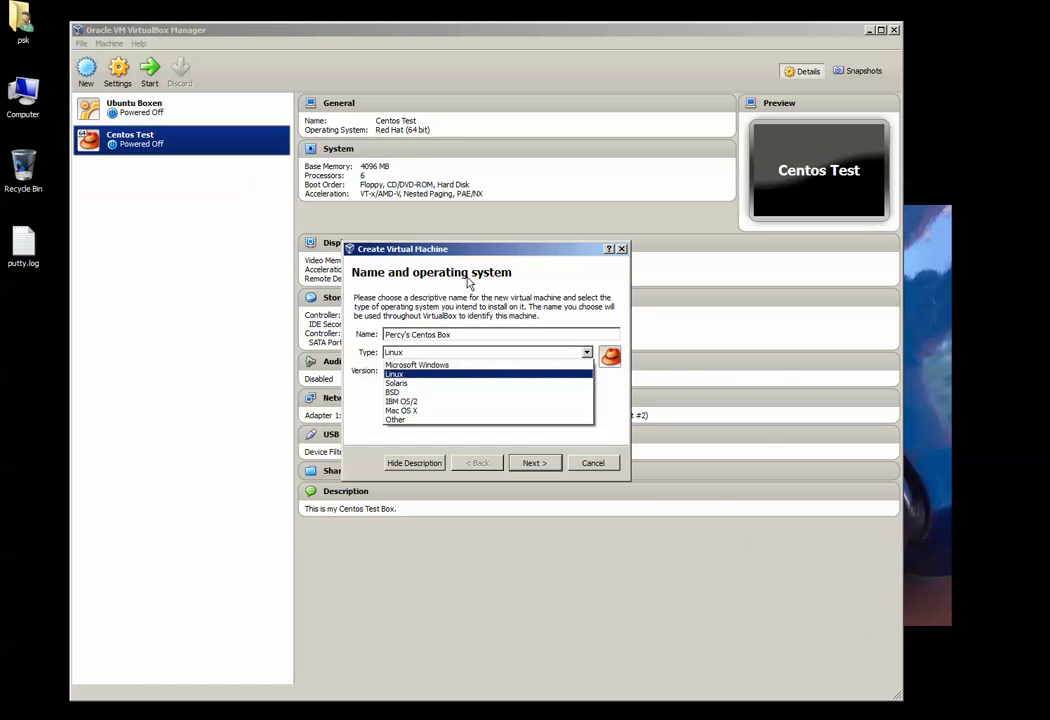
left_click(445, 374)
left_click(452, 371)
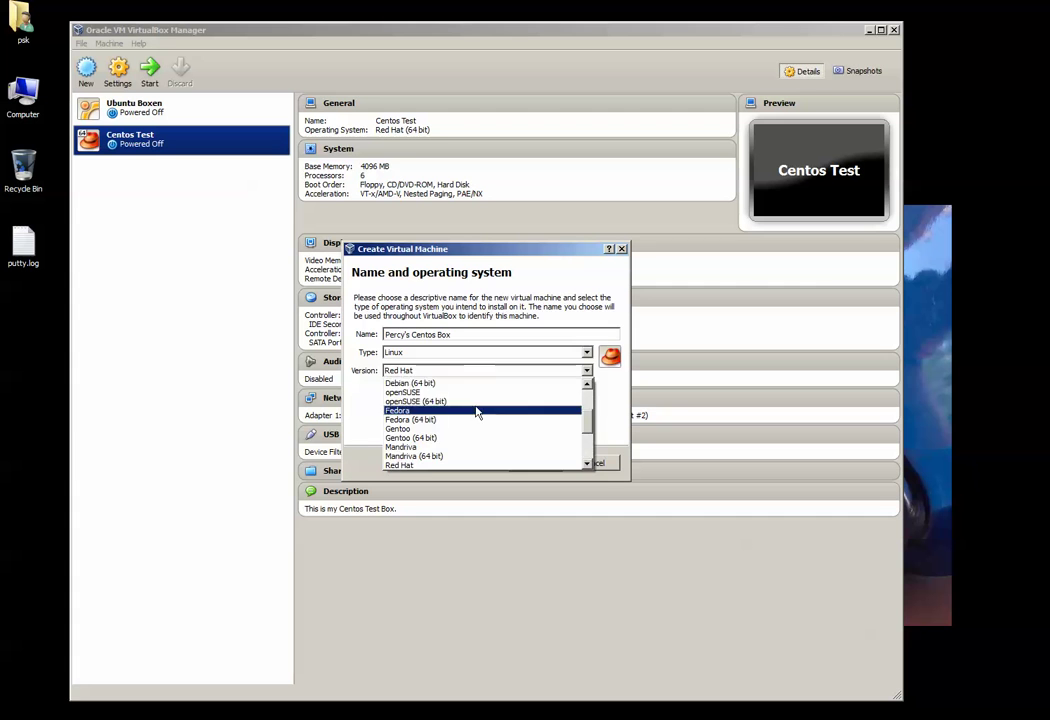
scroll(480, 400, "down", 2)
left_click(471, 410)
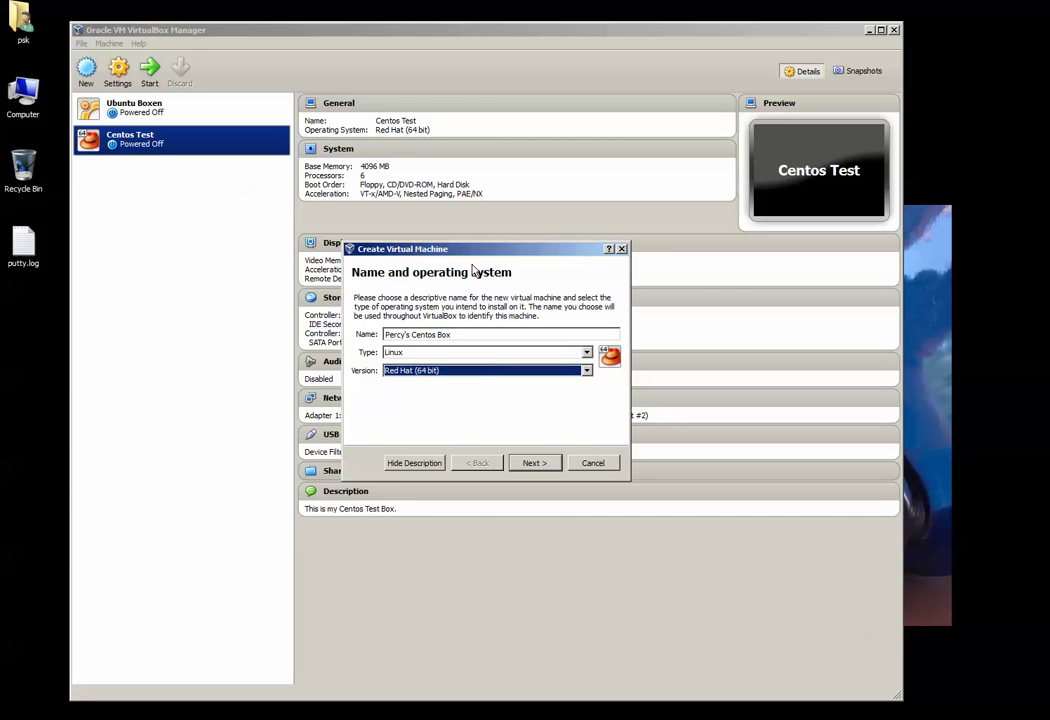
left_click_drag(511, 253, 436, 204)
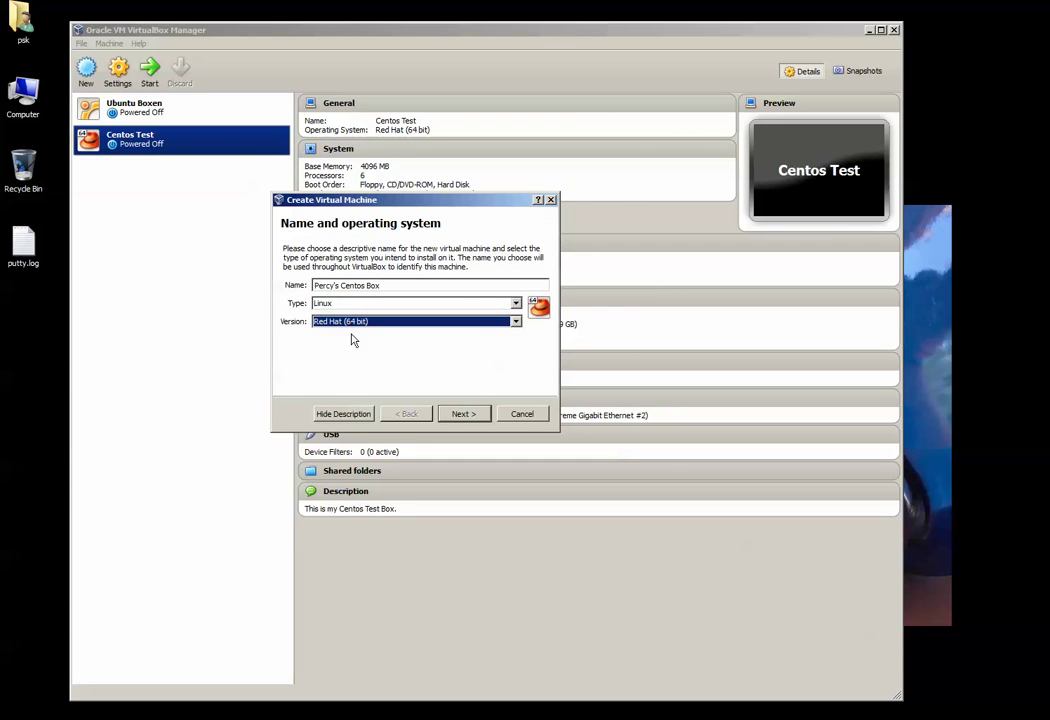
left_click(466, 416)
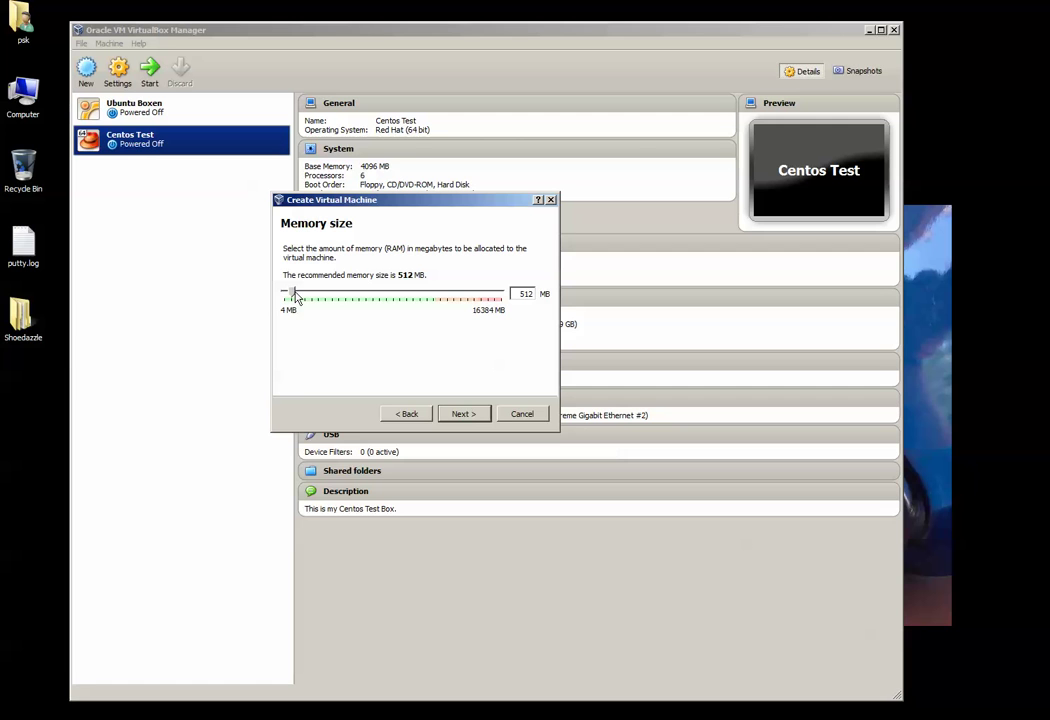
Allocate 4096 MB of memory to the virtual machine and continue to the hard drive options.
left_click_drag(296, 296, 335, 305)
key("Tab")
type("4096")
left_click(463, 413)
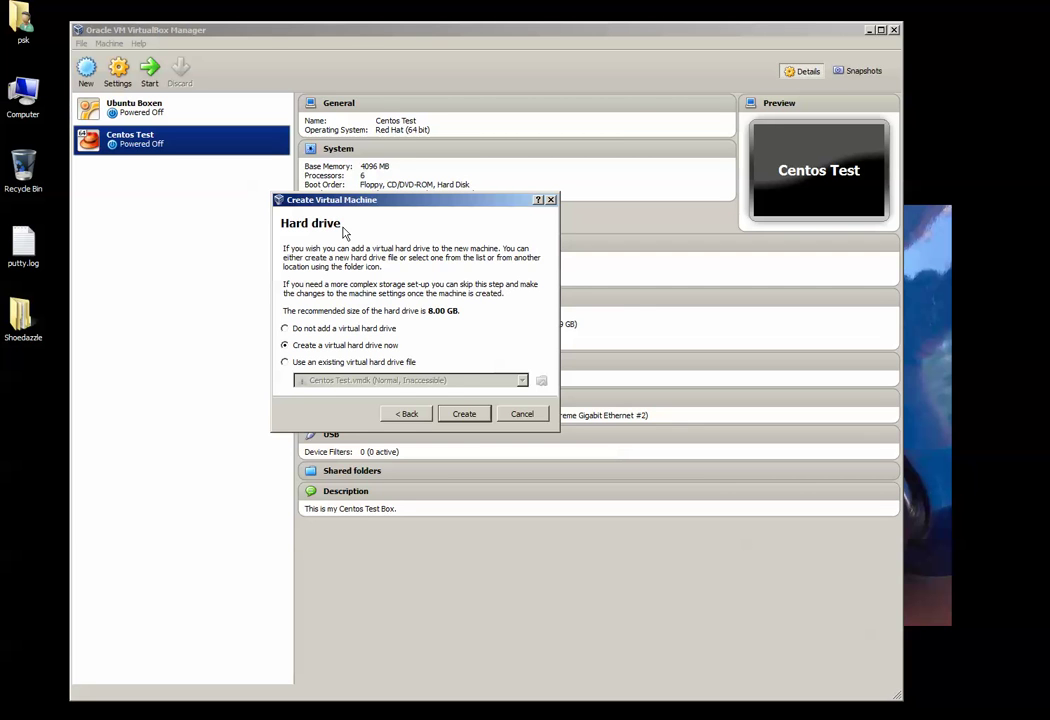
Choose to create a virtual hard drive now, using the VMDK file type and fixed-size storage.
left_click(466, 415)
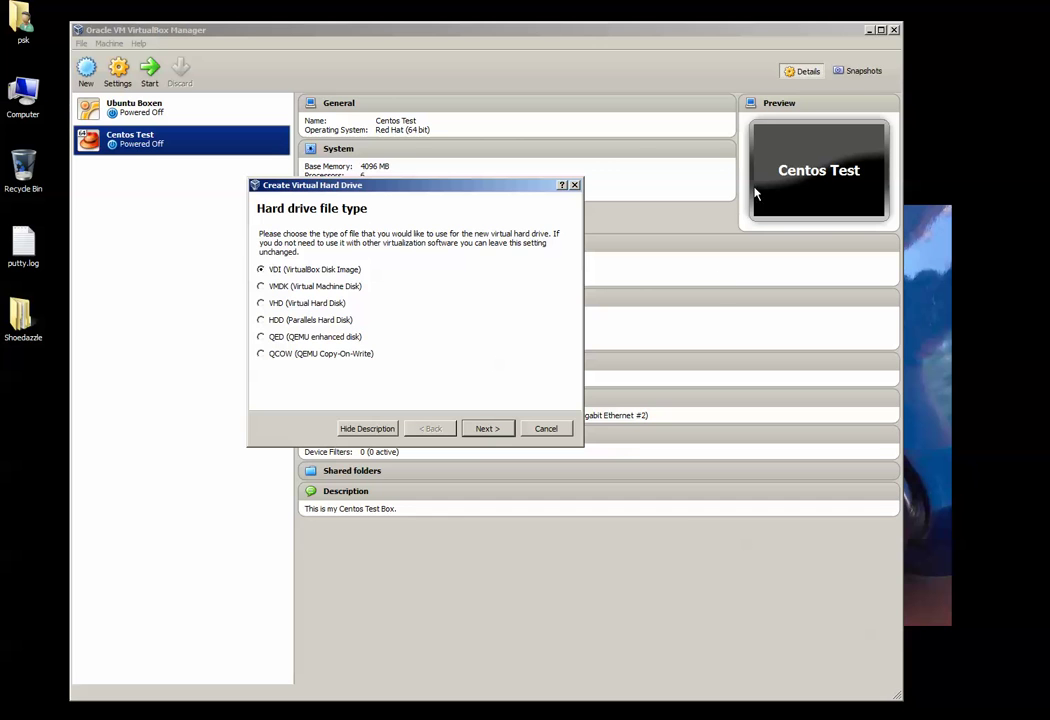
left_click(262, 287)
left_click(500, 430)
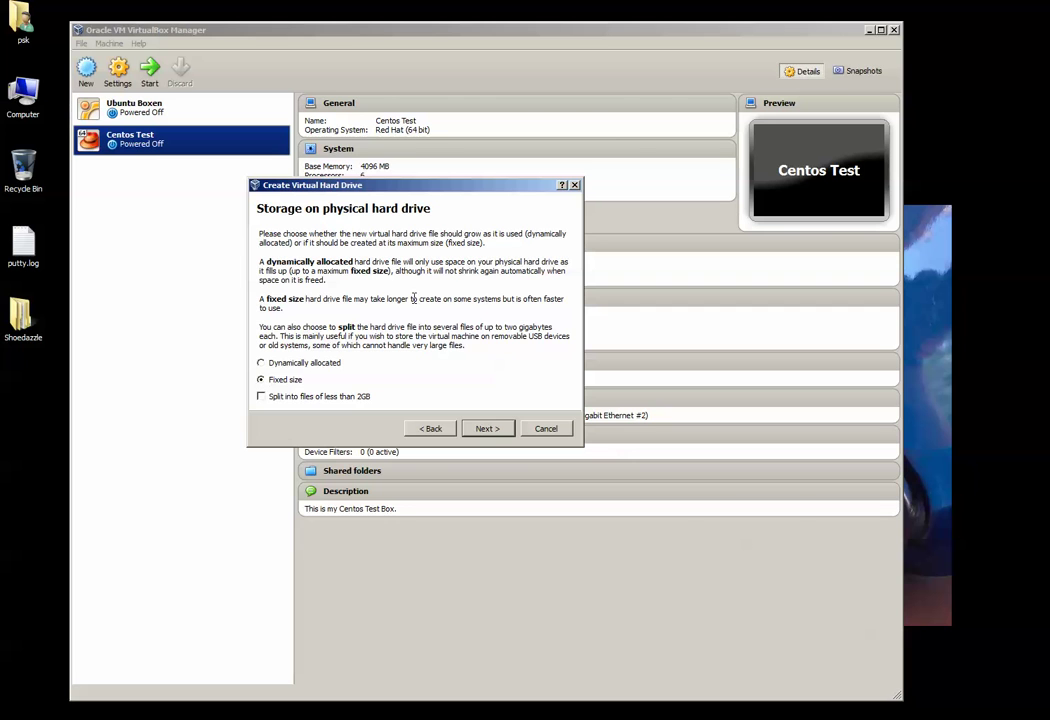
left_click(497, 429)
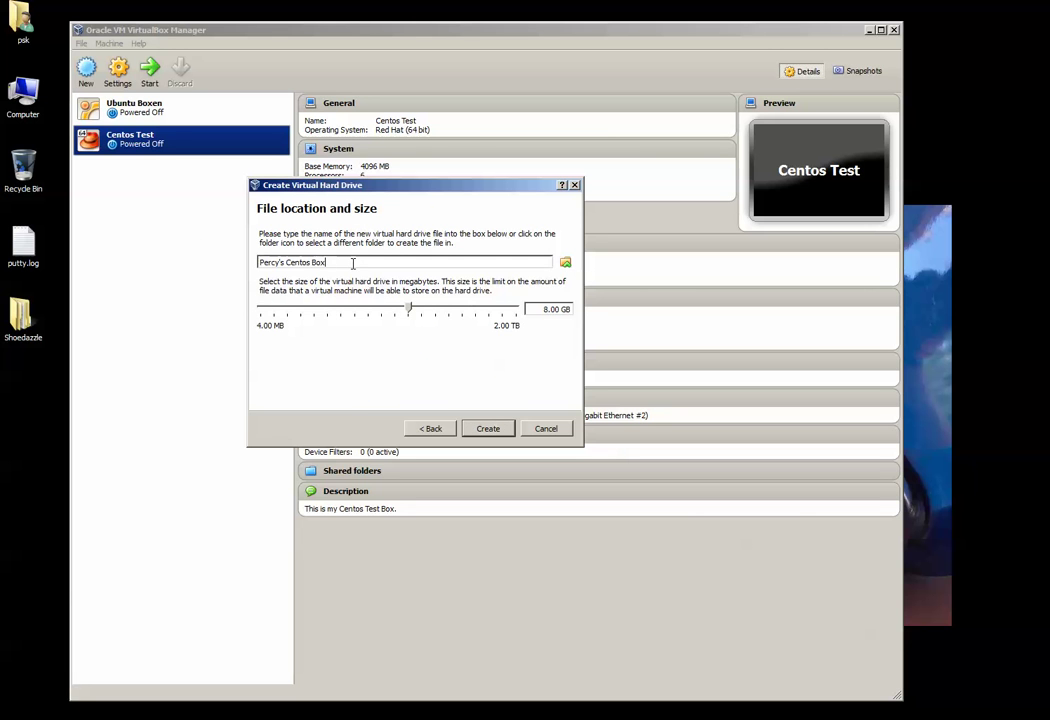
Set the location of the new virtual hard drive file to the WorkFile folder on drive J:, keeping the suggested file name.
left_click(565, 264)
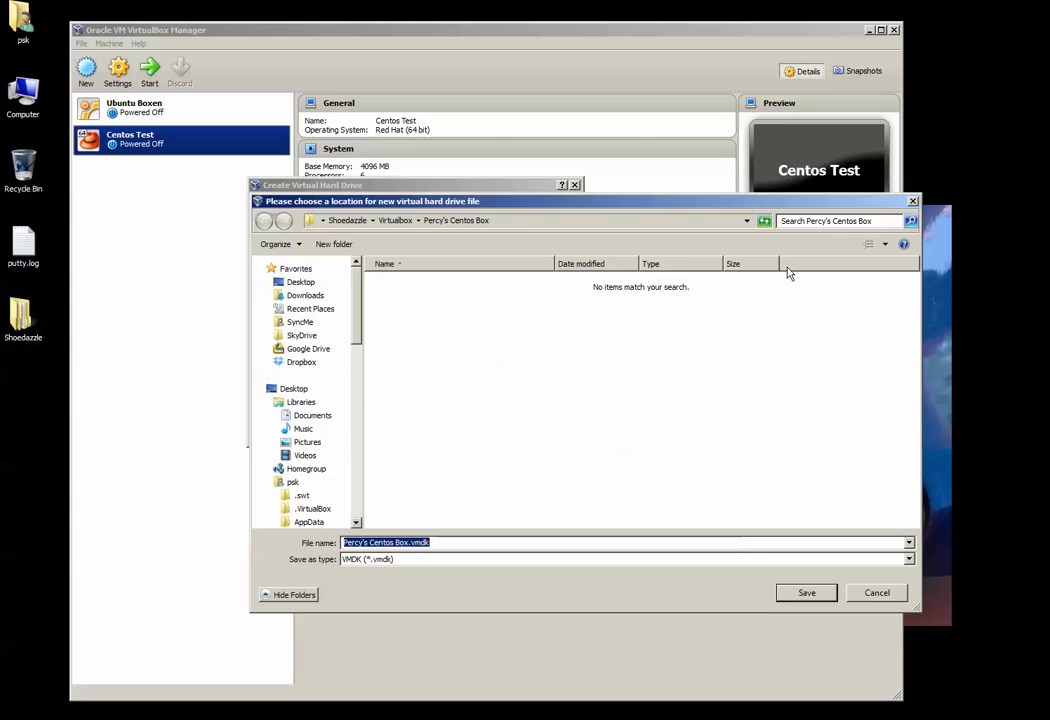
left_click(876, 592)
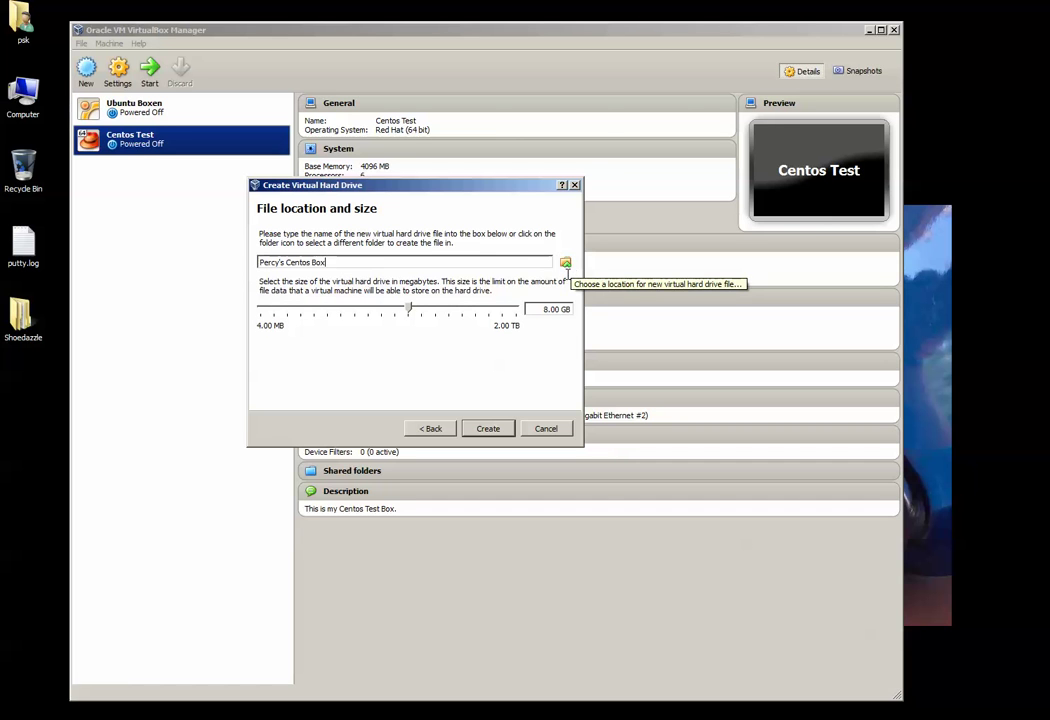
left_click(566, 263)
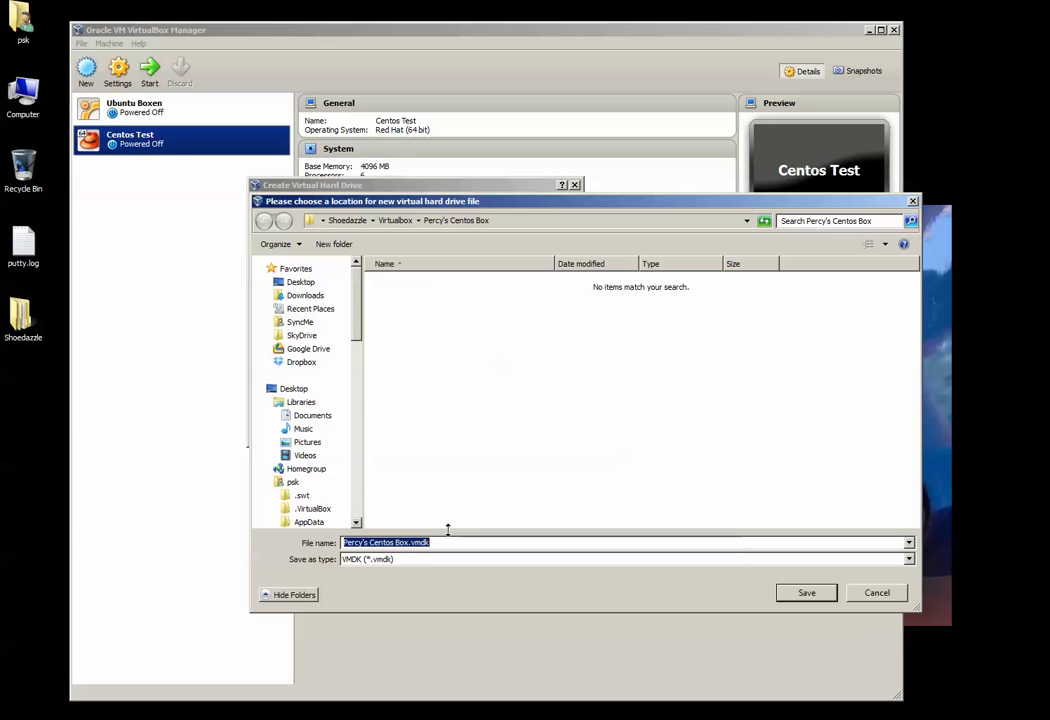
type("J:\\")
key("Return")
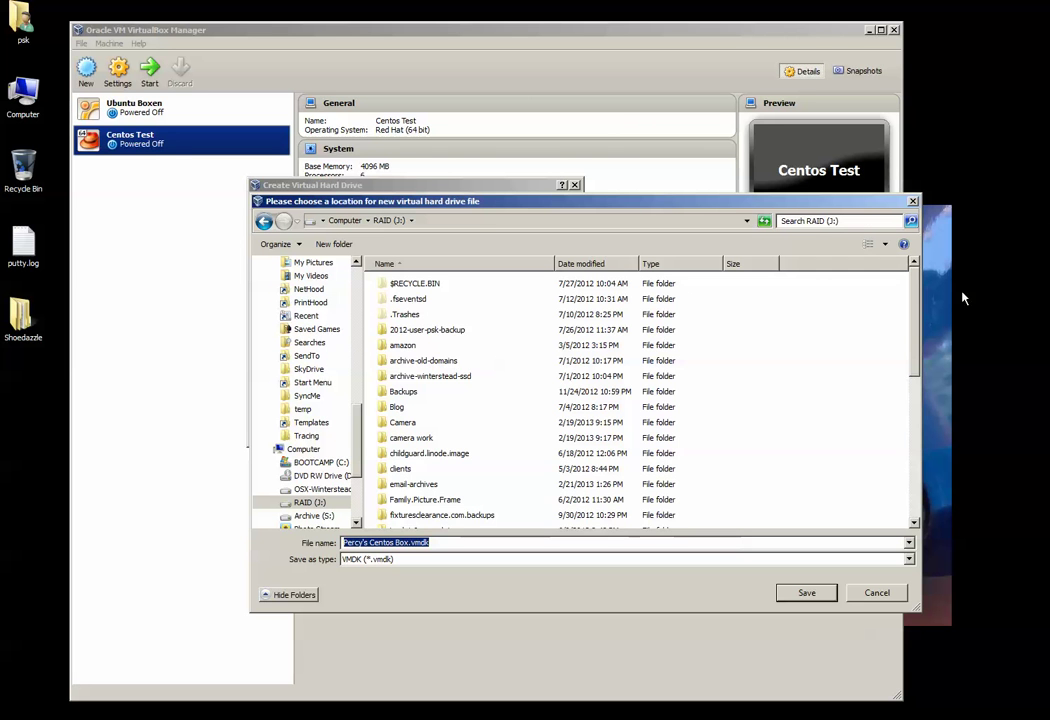
scroll(640, 400, "down", 7)
scroll(640, 400, "up", 7)
scroll(916, 518, "down", 7)
double_click(410, 497)
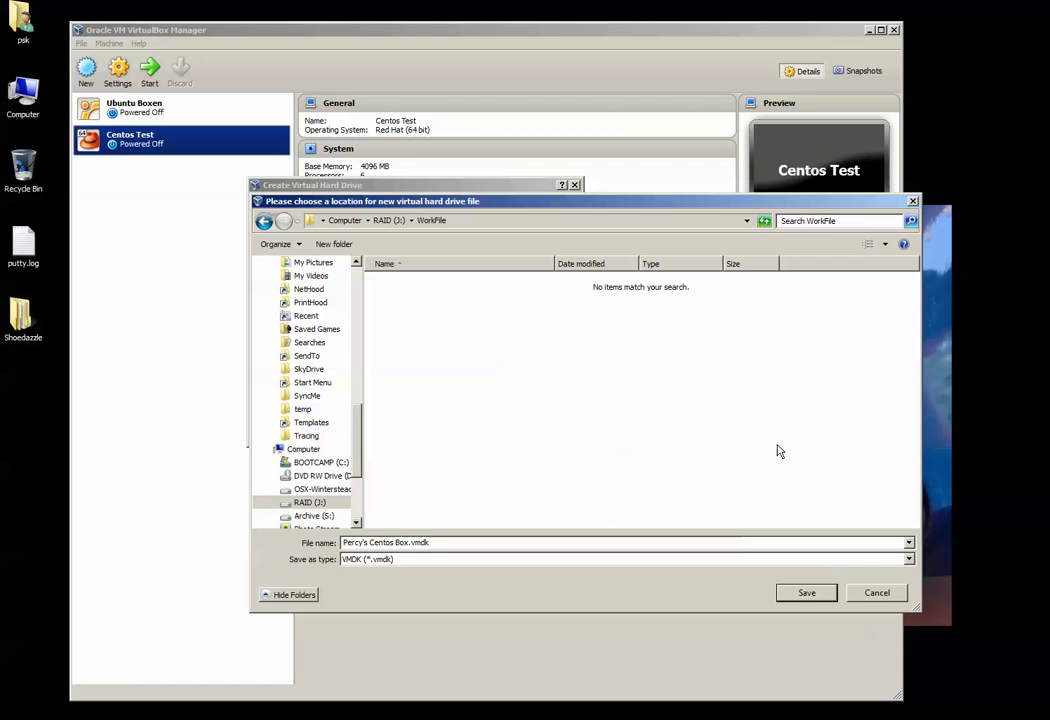
left_click(807, 594)
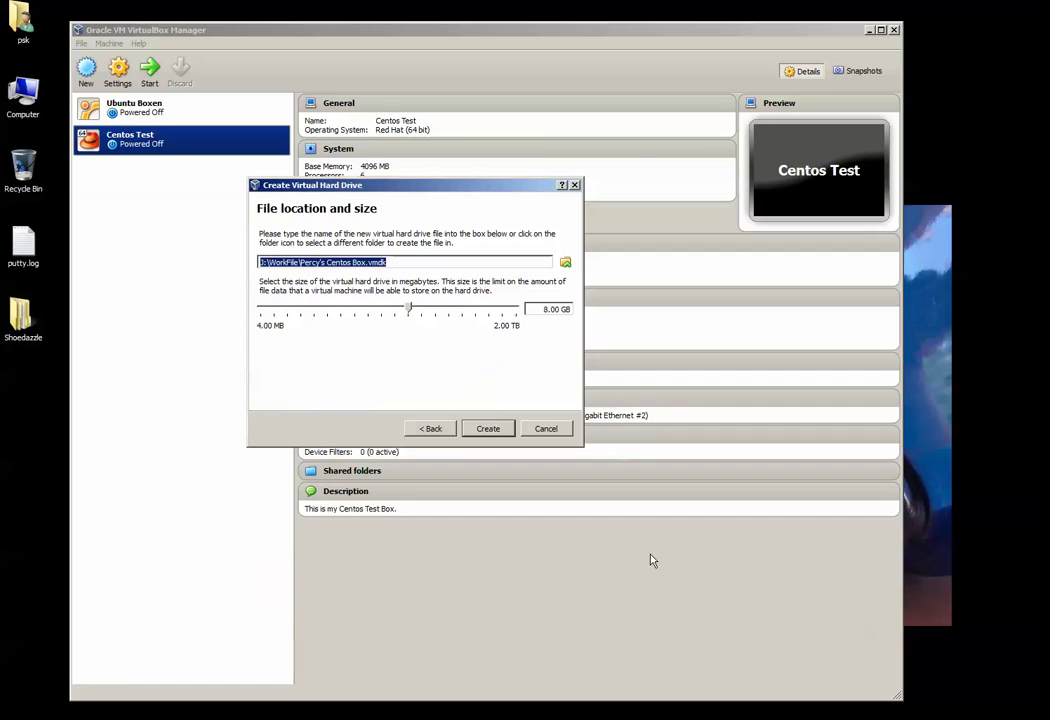
Set the virtual hard drive size to 12 GB and create the drive.
left_click(545, 309)
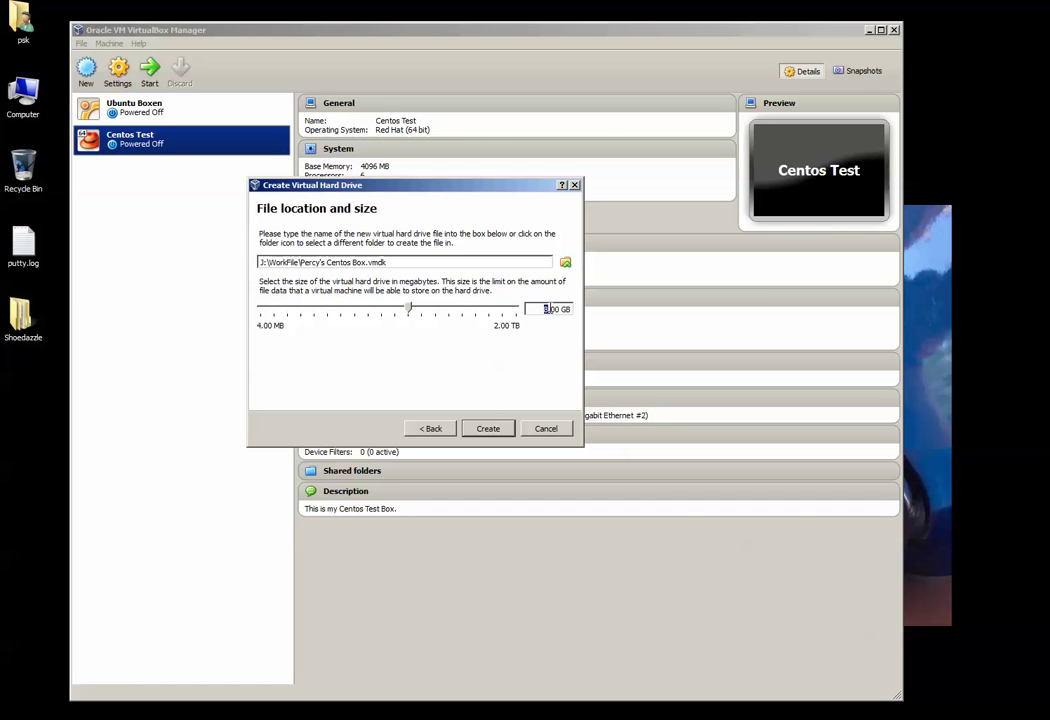
type("12")
left_click(489, 429)
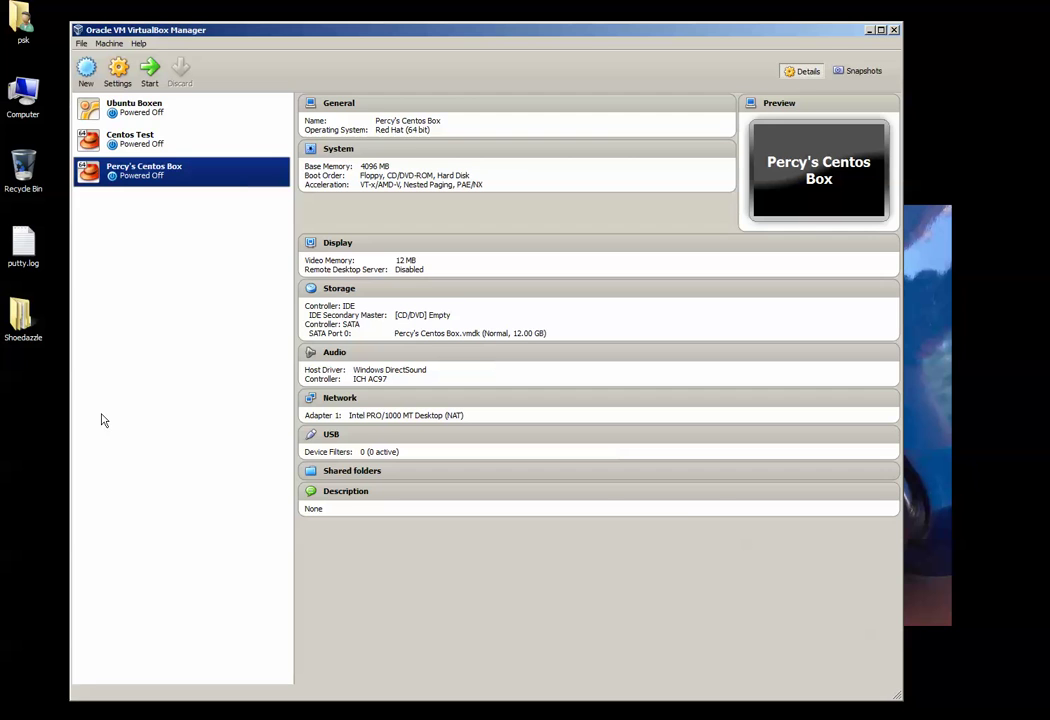
left_click(135, 108)
left_click(163, 174)
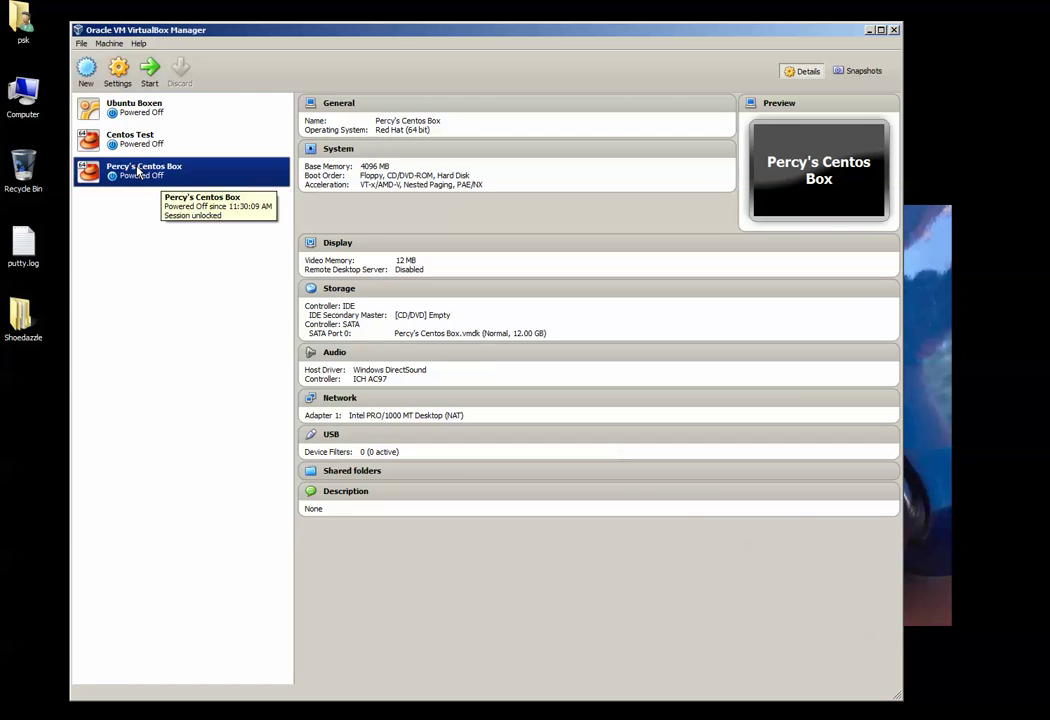
left_click(146, 117, "ctrl")
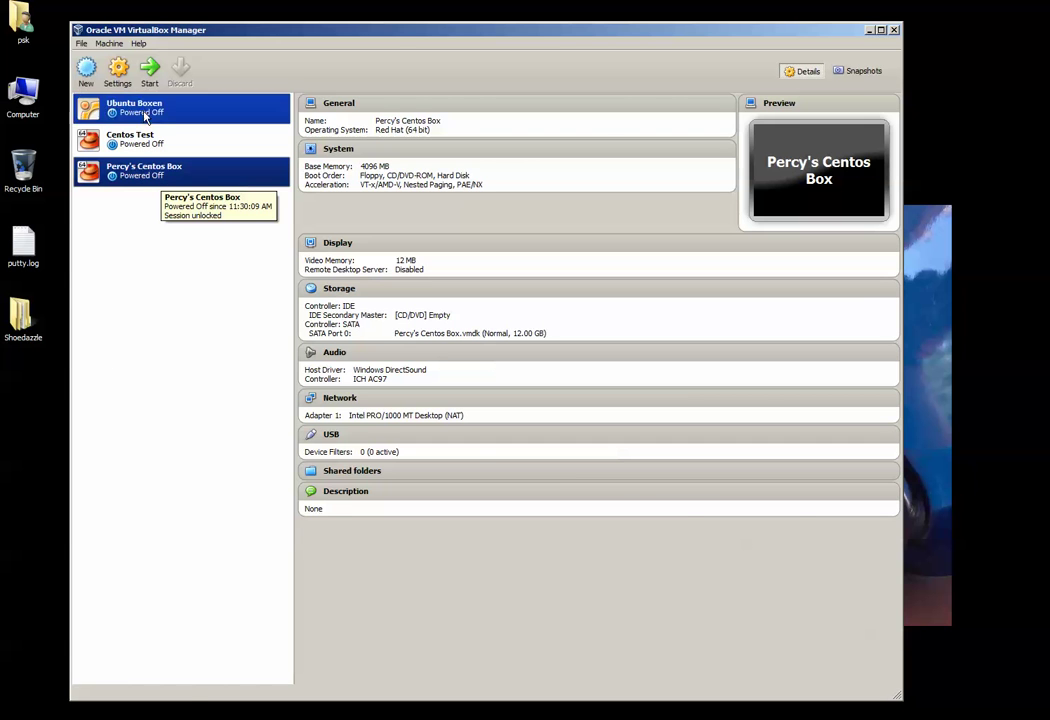
left_click(146, 117, "ctrl")
Start the new virtual machine and dismiss the start-up disk selection without choosing a disk.
left_click(149, 70)
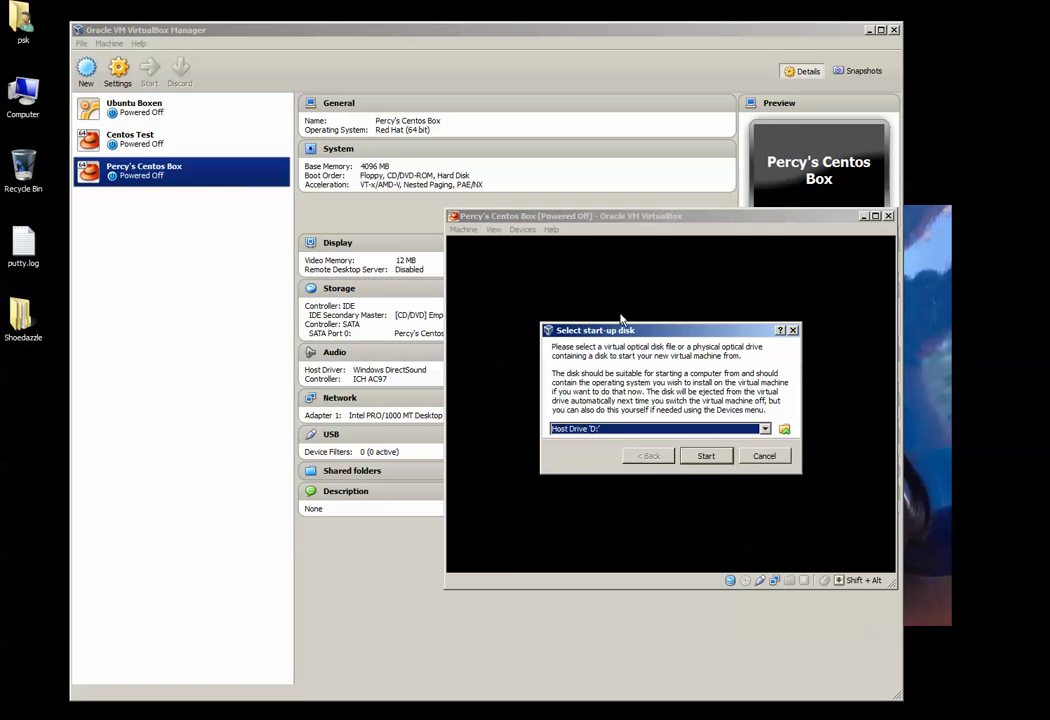
left_click(720, 429)
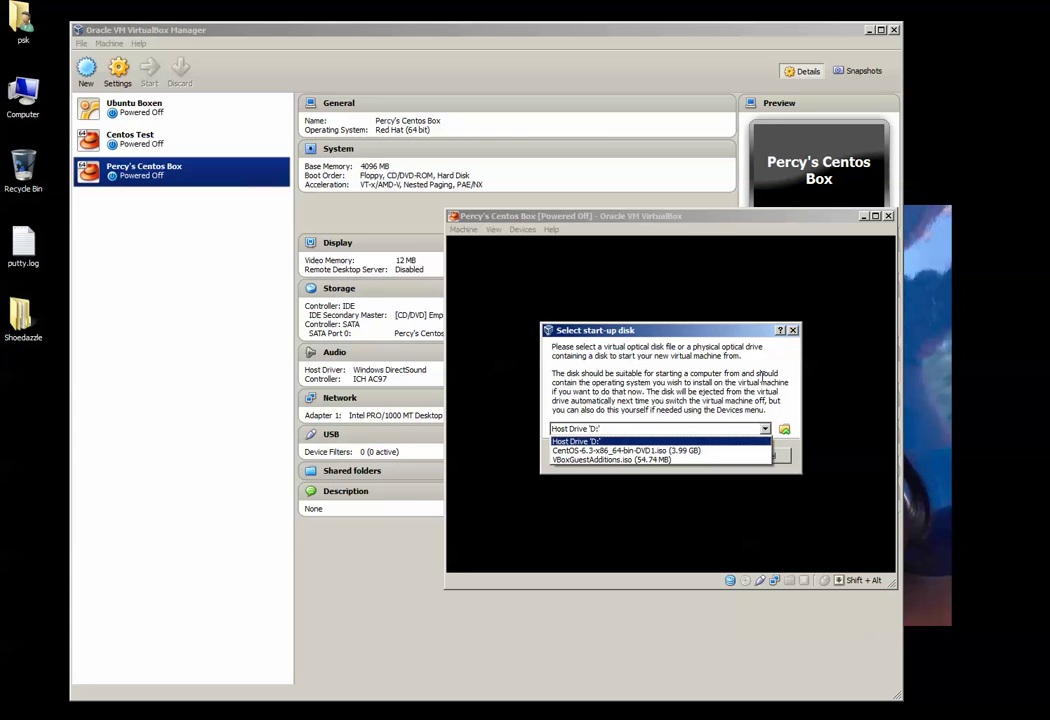
left_click(762, 376)
left_click(764, 455)
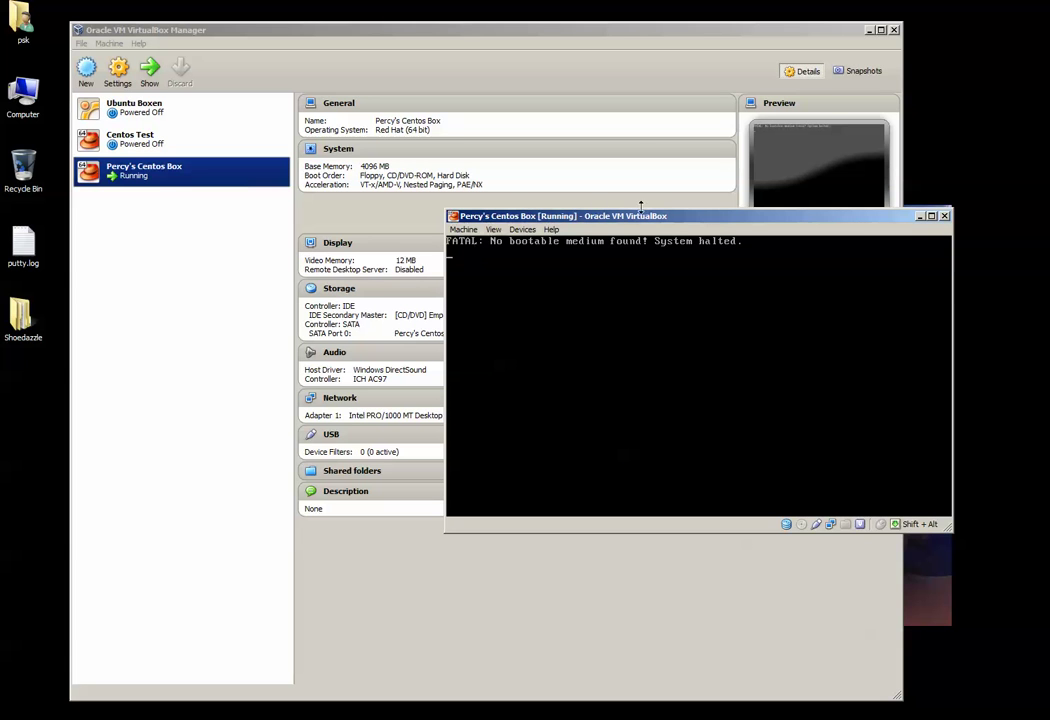
Move and enlarge the running virtual machine's window, and close it by powering off the machine.
left_click_drag(670, 215, 433, 133)
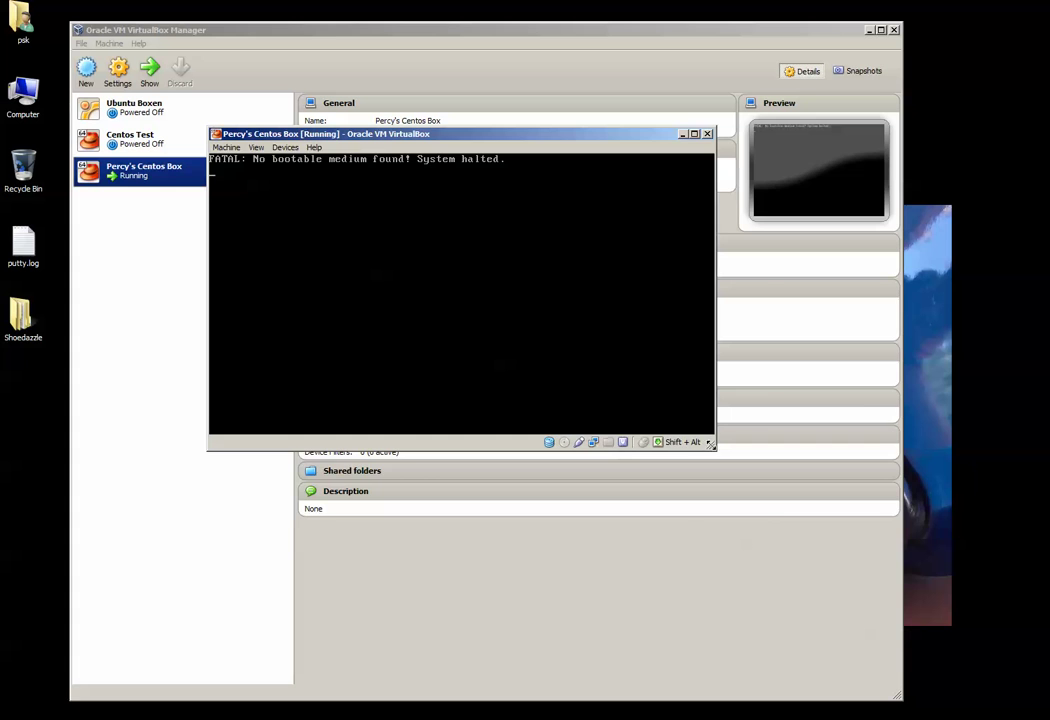
left_click_drag(711, 444, 930, 663)
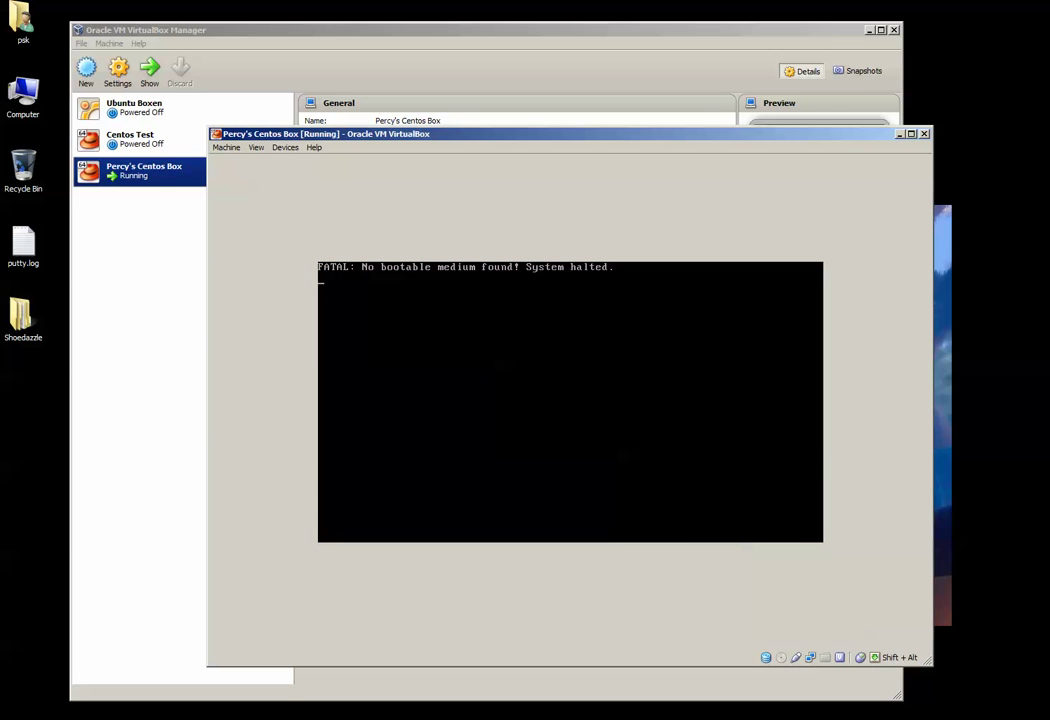
left_click(925, 135)
left_click(512, 443)
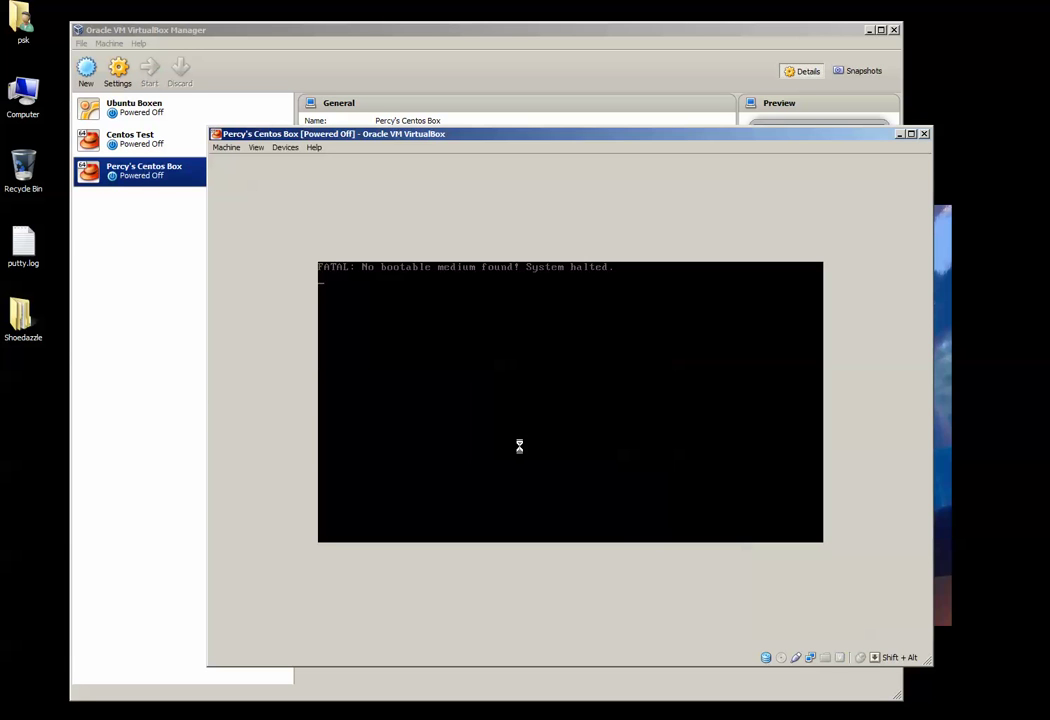
In the new virtual machine's settings, review the general options and exclude Floppy from the boot order.
right_click(206, 176)
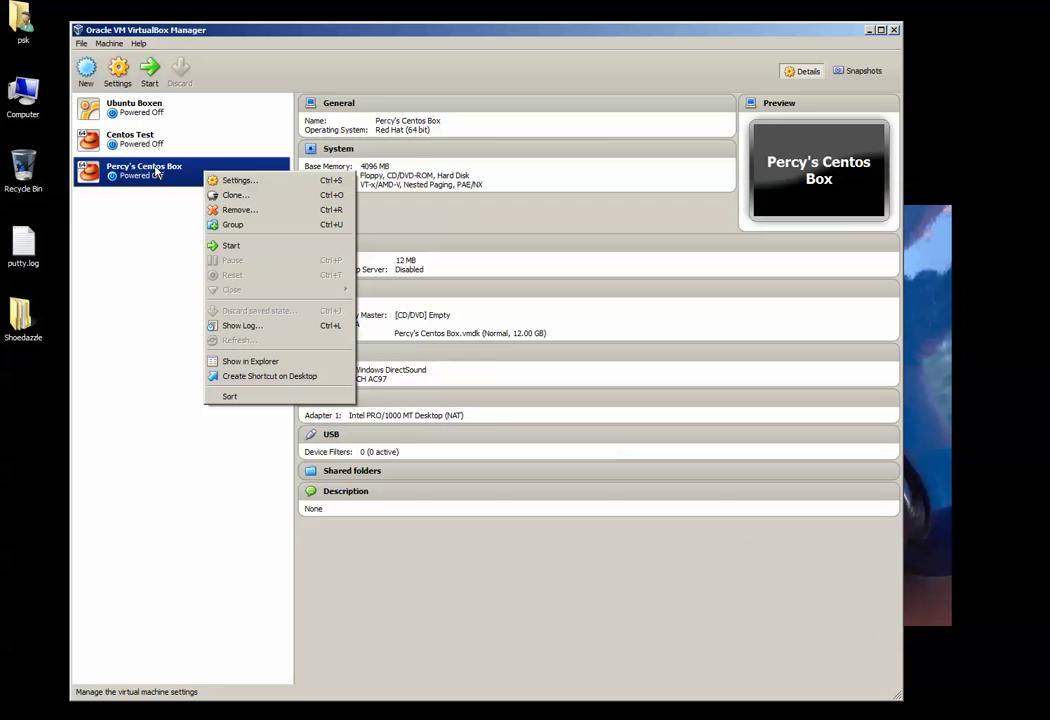
left_click(269, 182)
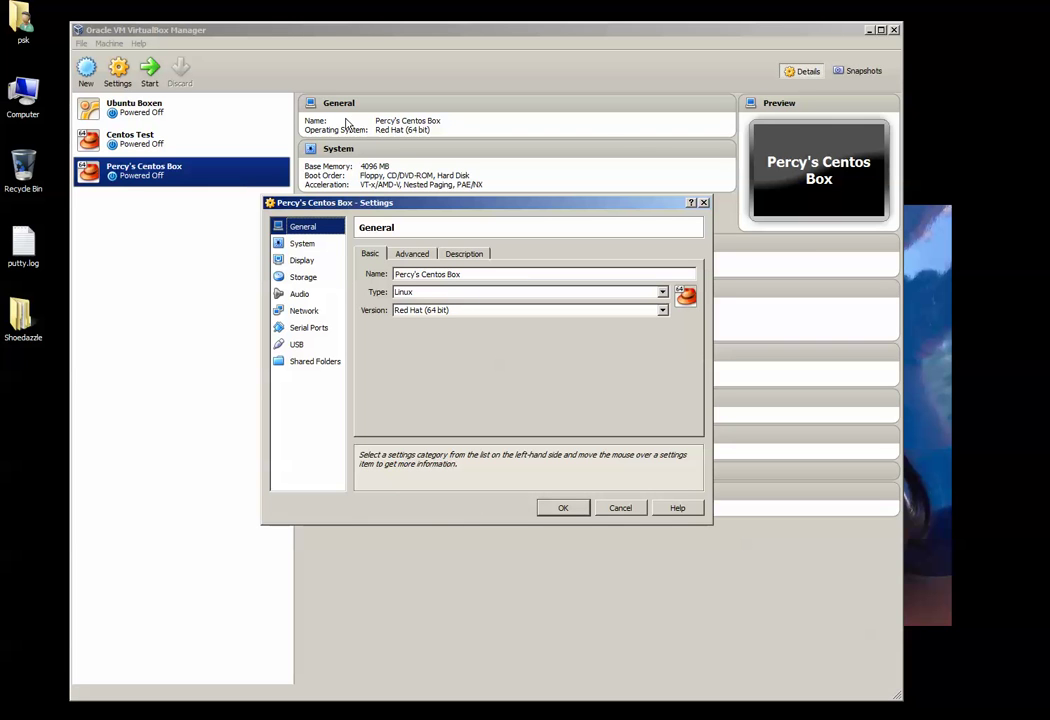
left_click(416, 255)
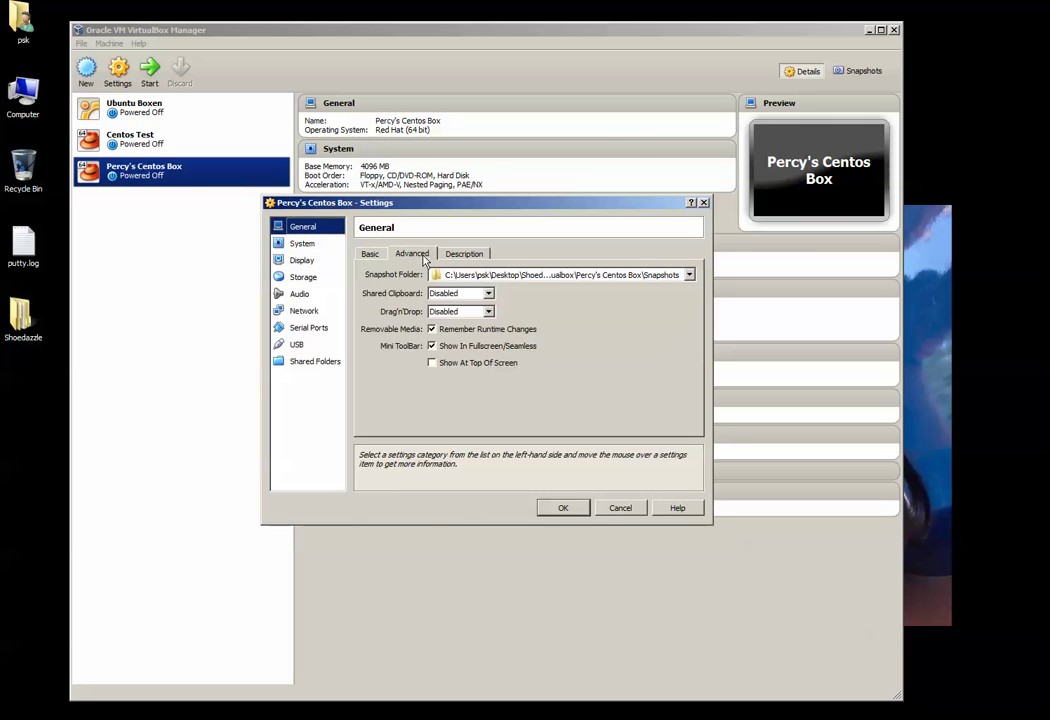
key("Right")
left_click(296, 244)
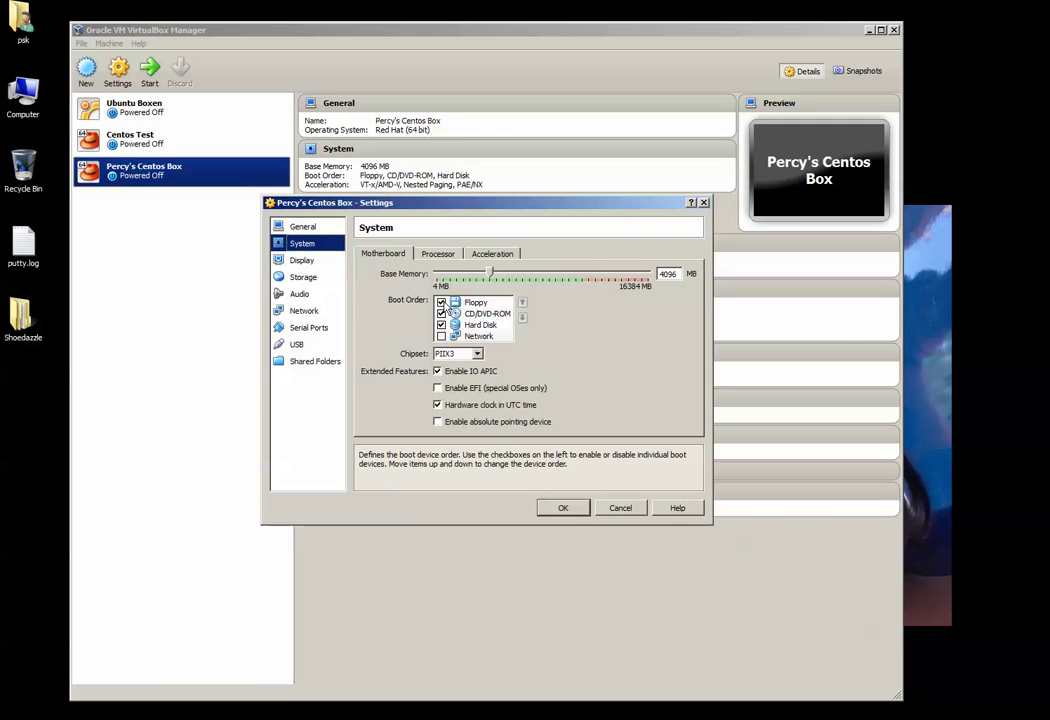
left_click(442, 302)
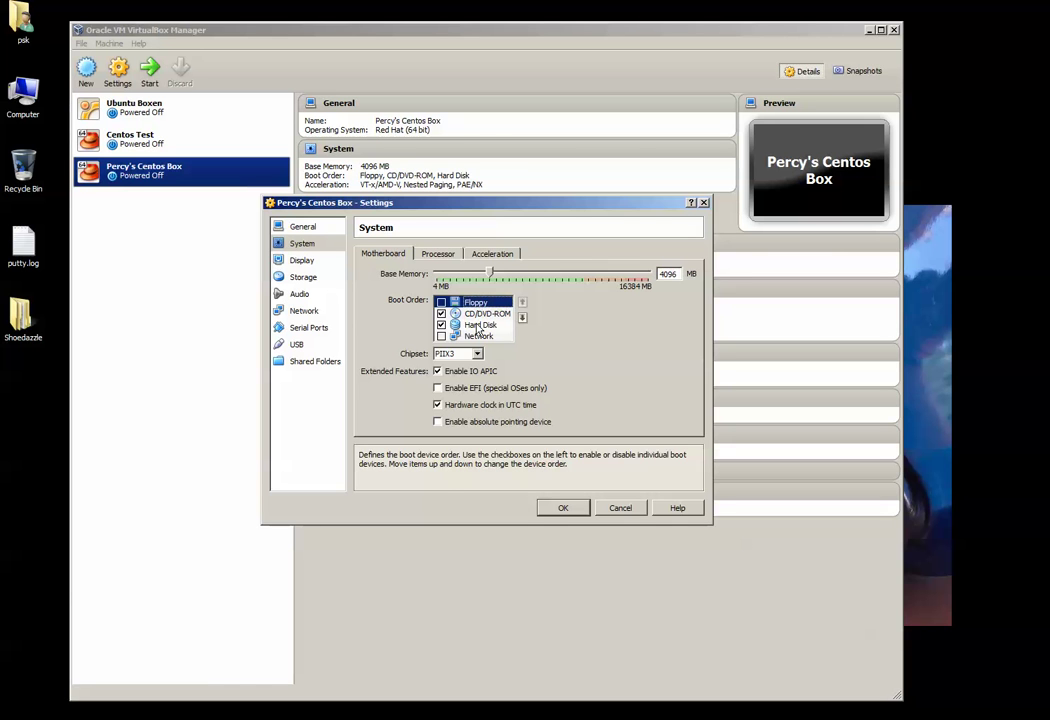
Review the processor count and the hardware virtualization options in the virtual machine's system settings.
left_click(435, 256)
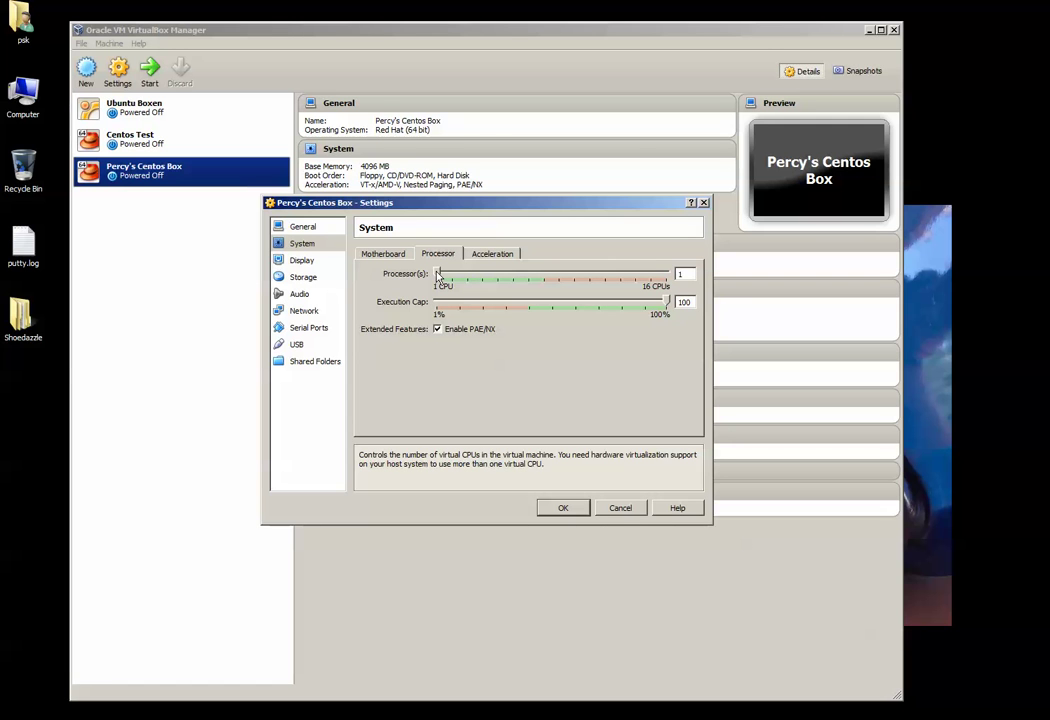
mouse_move(437, 276)
left_mouse_down()
mouse_move(668, 283)
mouse_move(437, 276)
left_mouse_up()
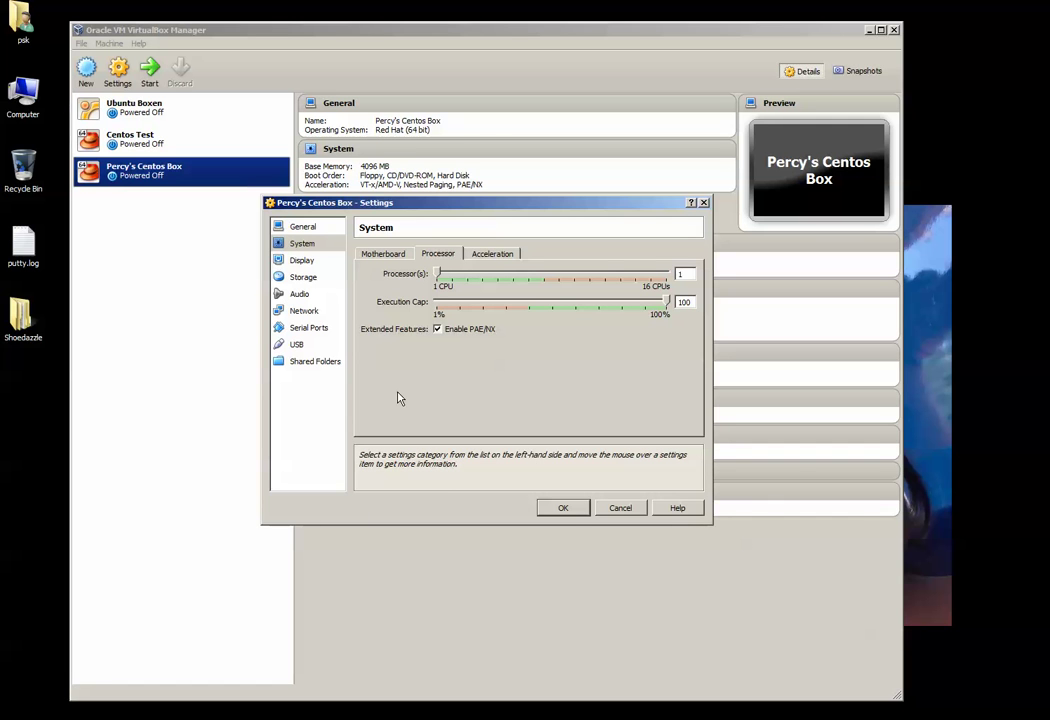
left_click_drag(438, 276, 512, 277)
left_click(512, 253)
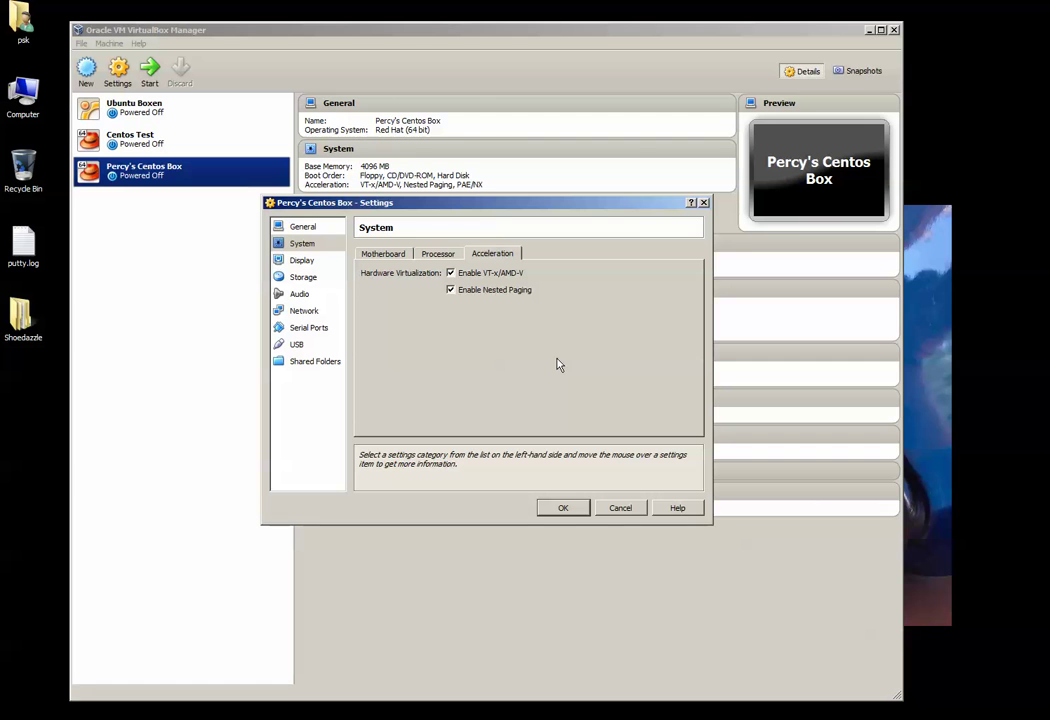
mouse_move(529, 299)
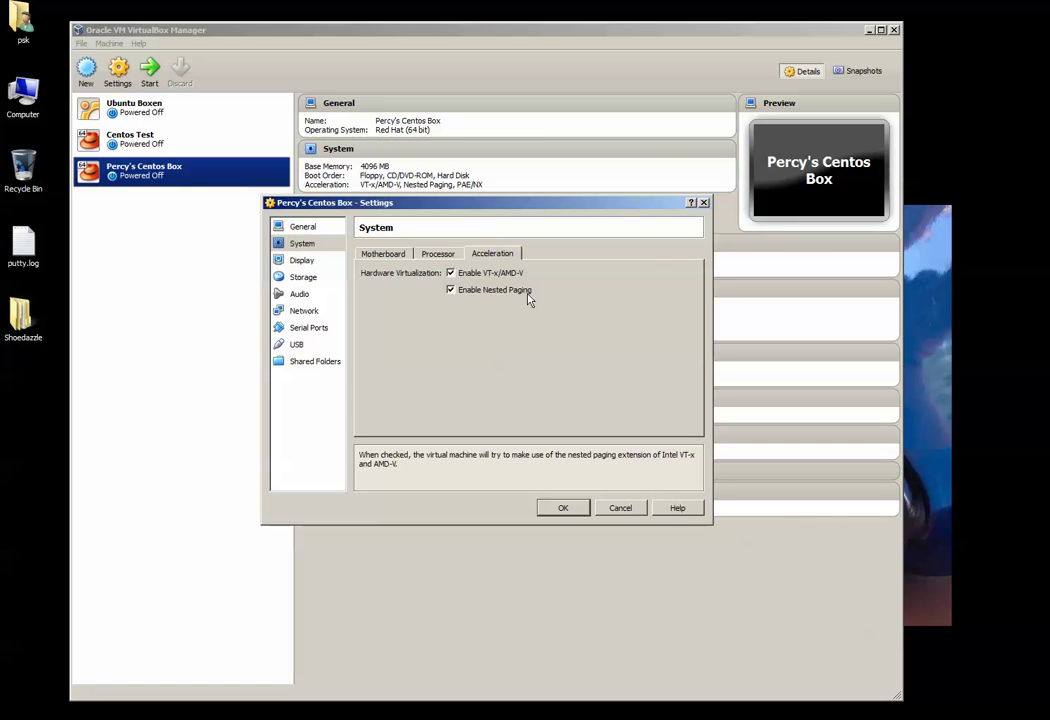
Review the video memory, monitor count and 3D acceleration options in the virtual machine's display settings.
left_click(301, 260)
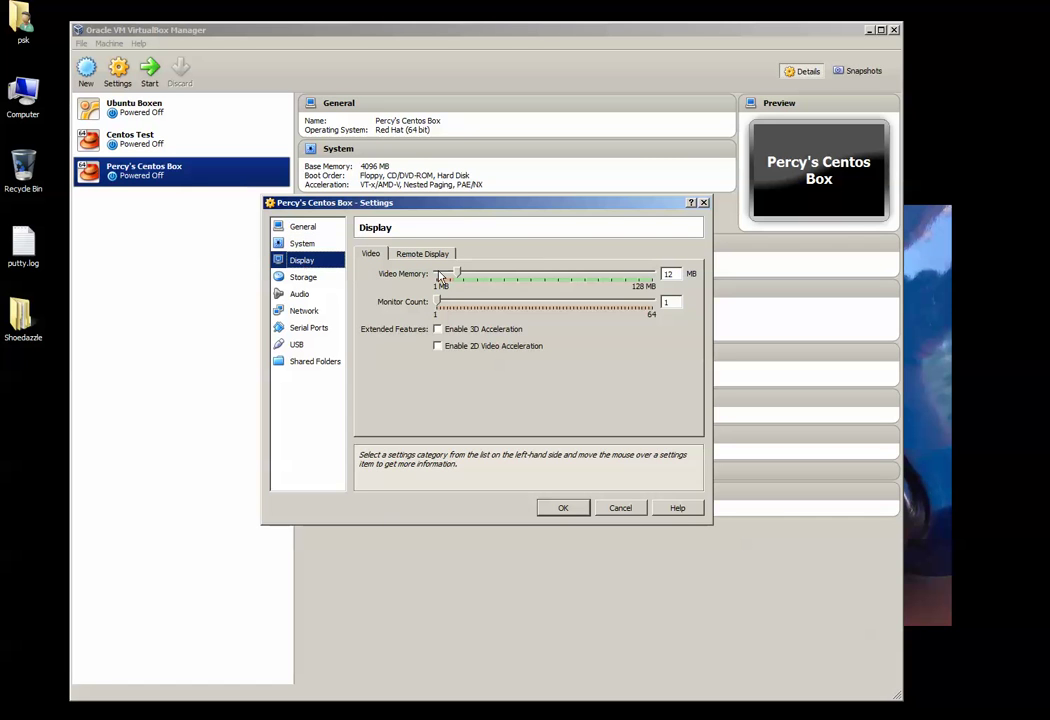
double_click(669, 273)
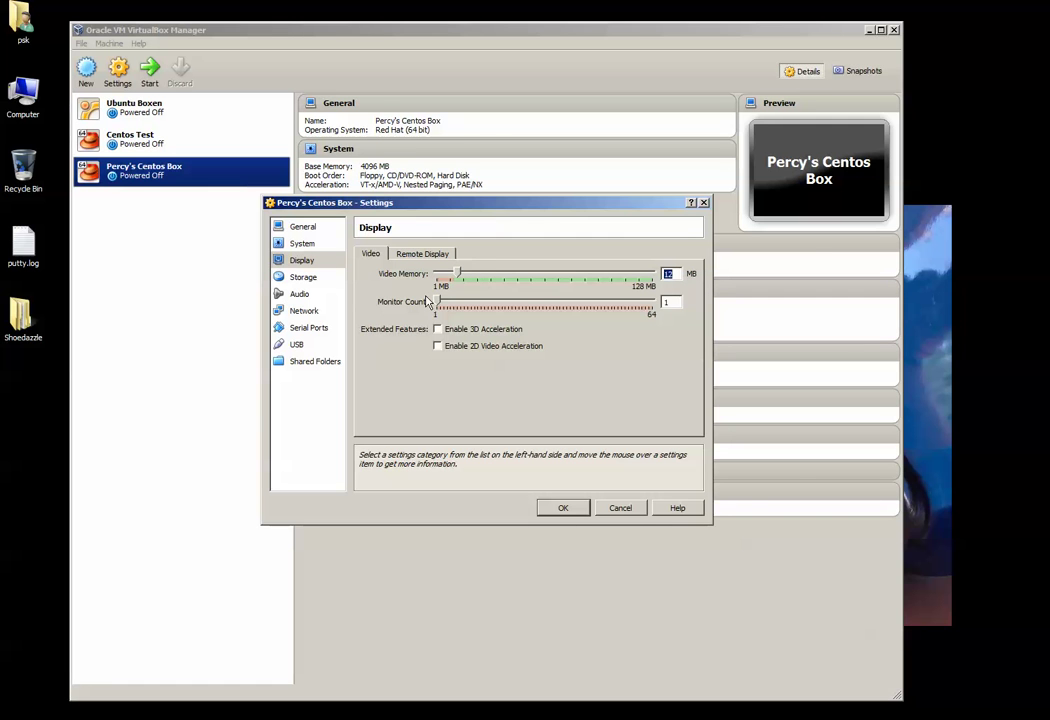
mouse_move(438, 302)
left_mouse_down()
mouse_move(633, 303)
mouse_move(427, 303)
left_mouse_up()
left_click(438, 330)
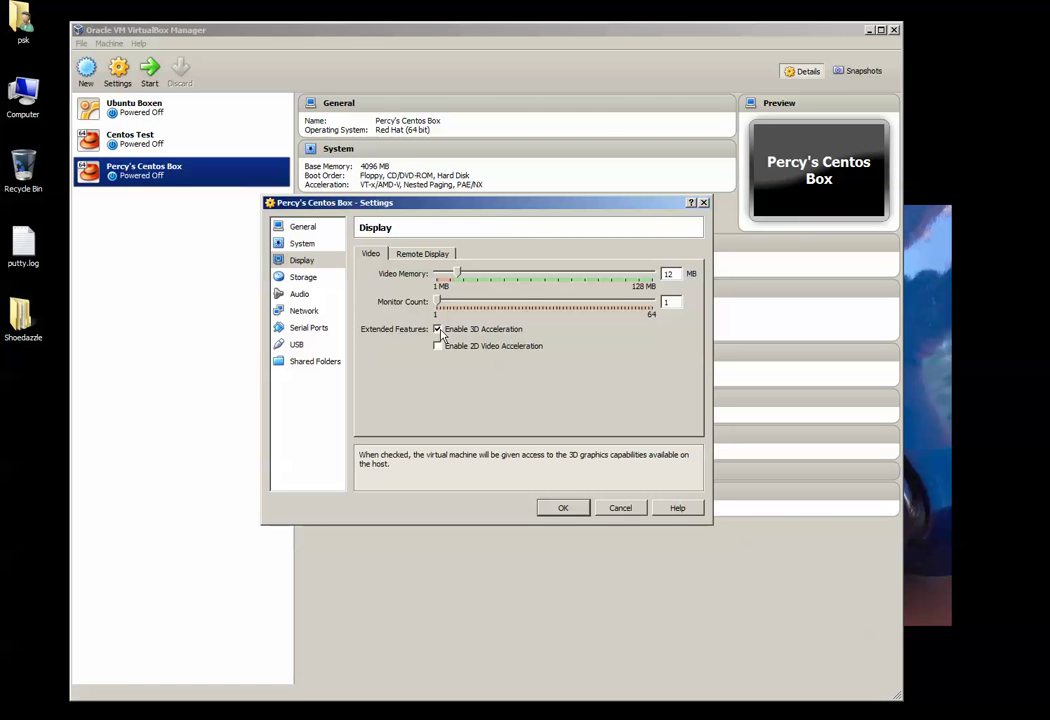
left_click(438, 330)
Enable the remote display server to examine its port setting, and disable the server again.
left_click(440, 256)
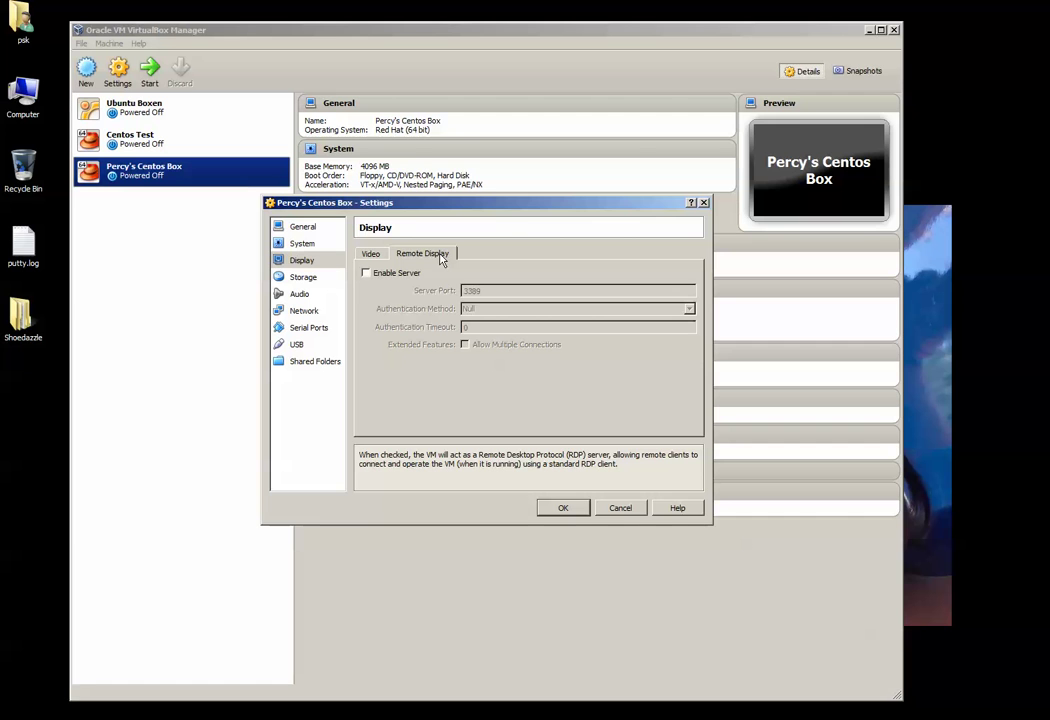
left_click(372, 275)
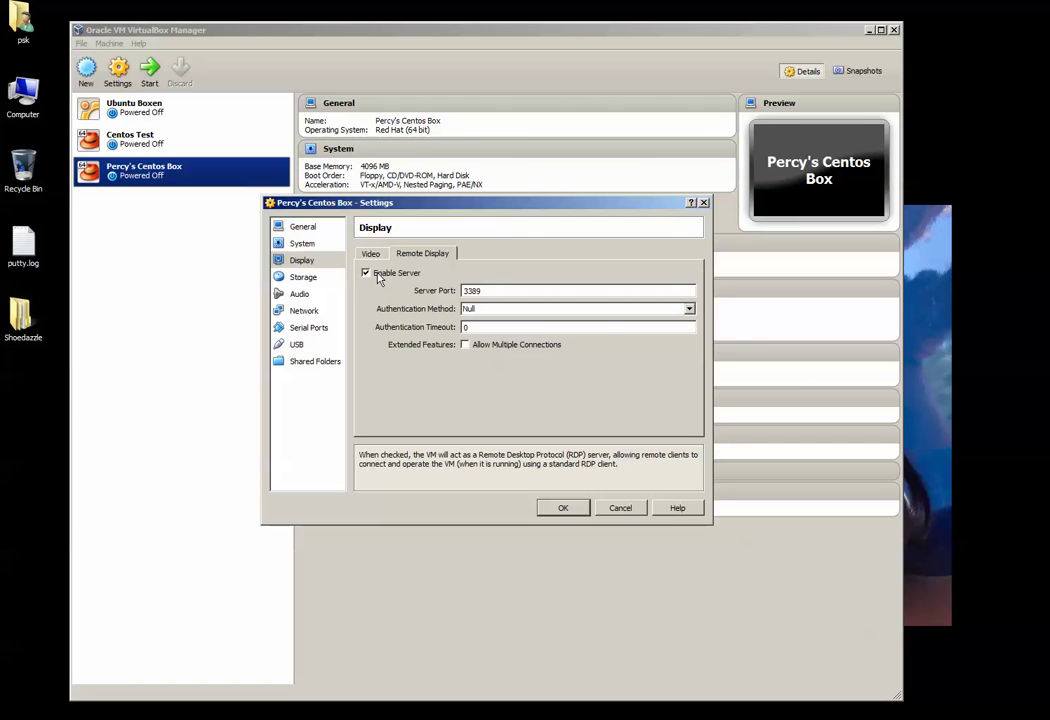
left_click(558, 290)
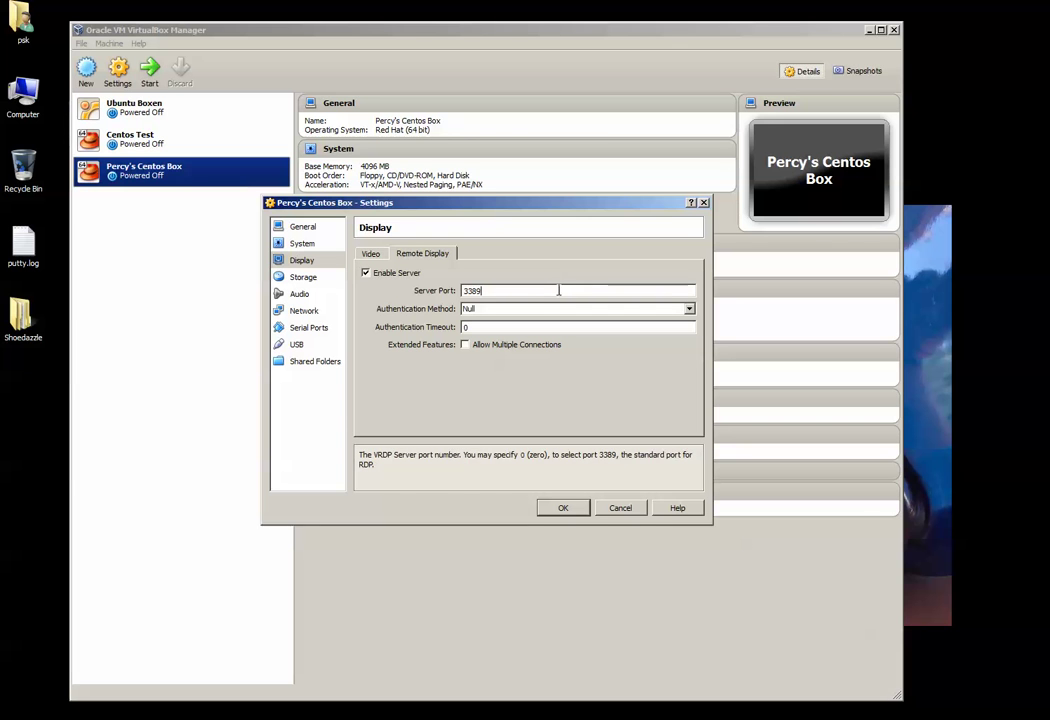
left_click(366, 273)
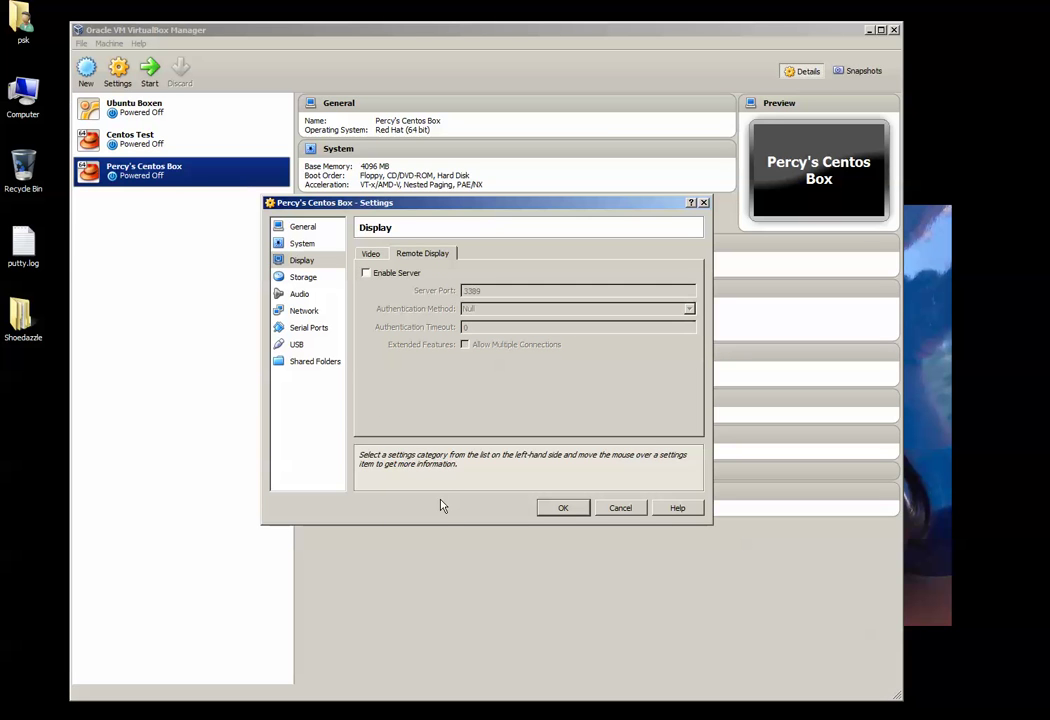
Insert CentOS-6.3-x86_64-bin-DVD1.iso into the empty virtual CD/DVD drive on the IDE controller, and disable the virtual machine's audio.
left_click(305, 278)
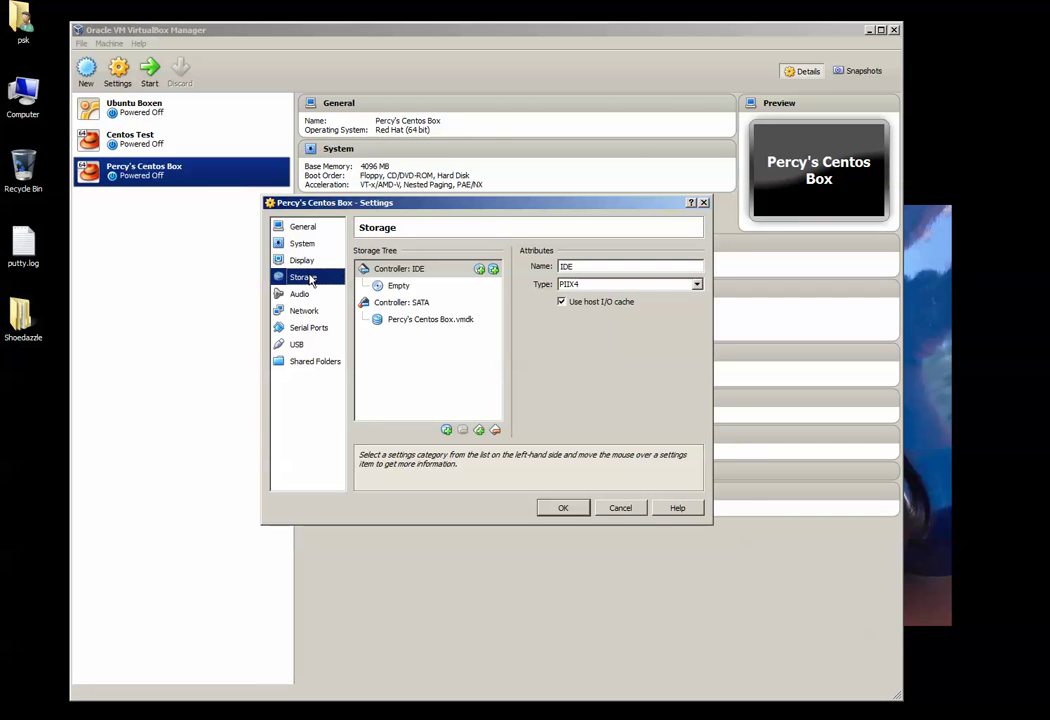
left_click(406, 328)
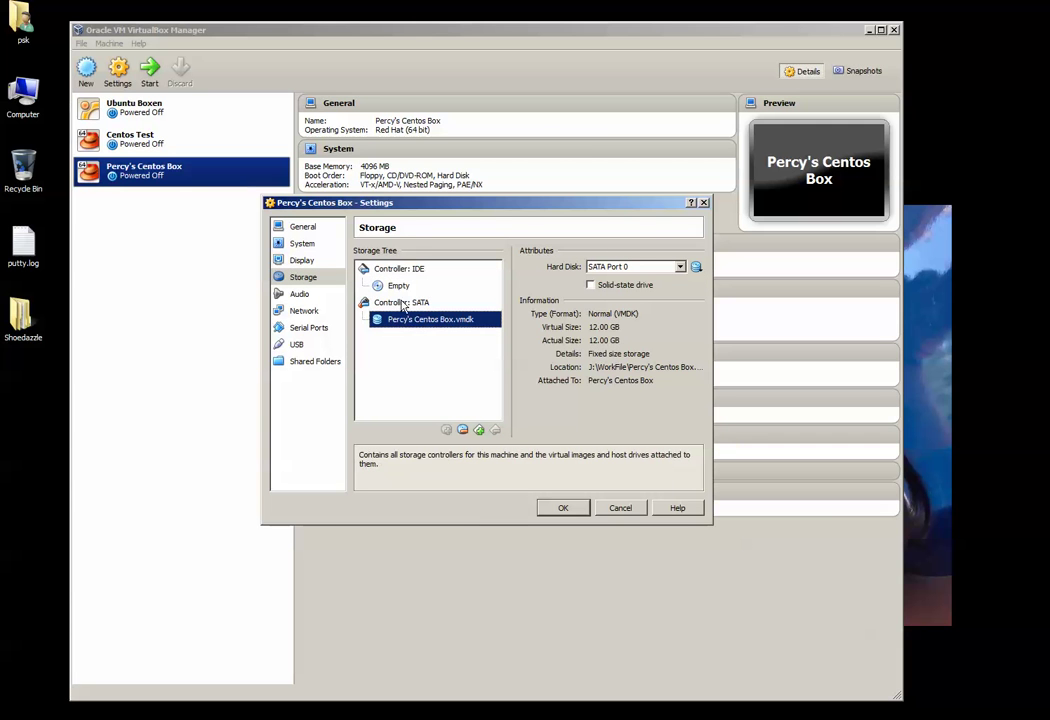
left_click(393, 289)
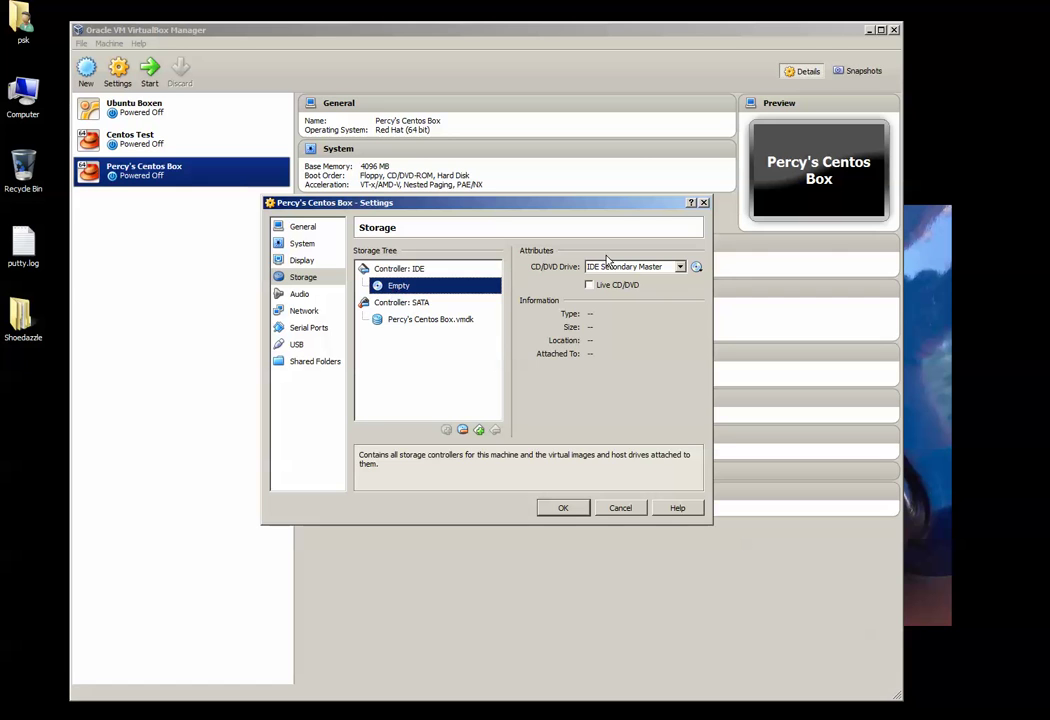
left_click(696, 267)
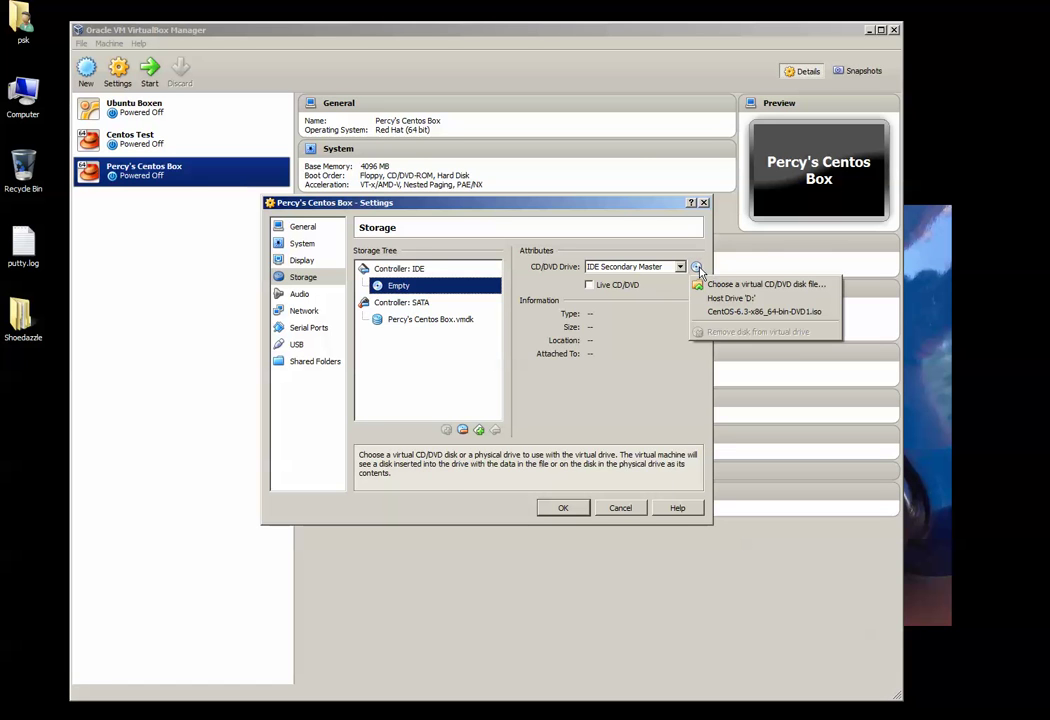
left_click(767, 315)
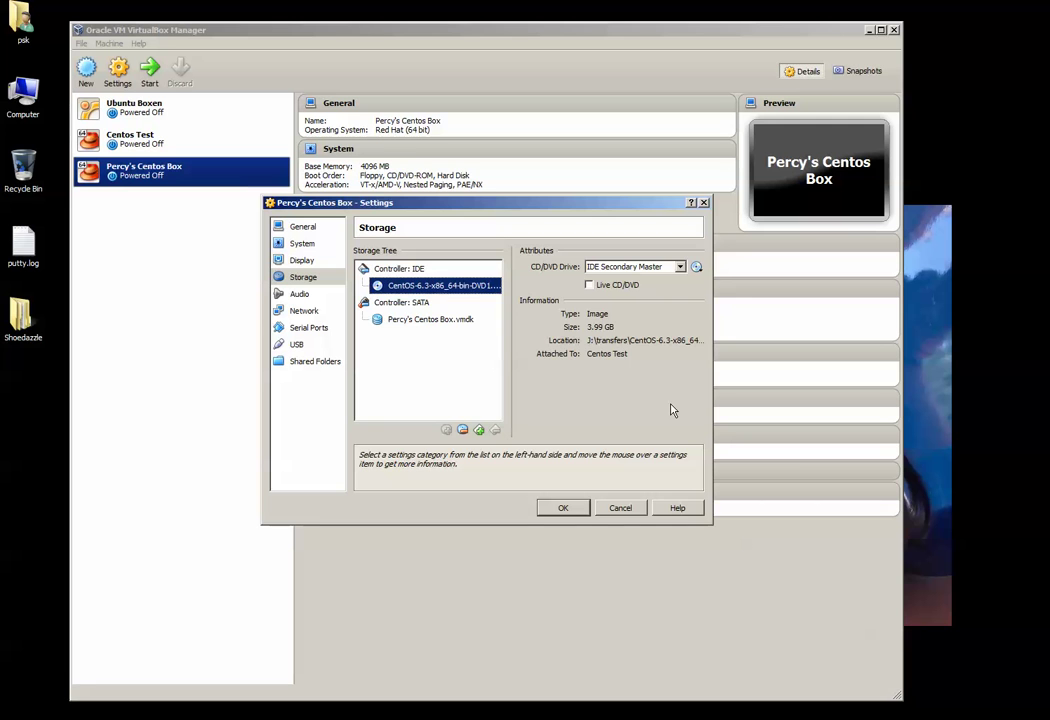
left_click(295, 295)
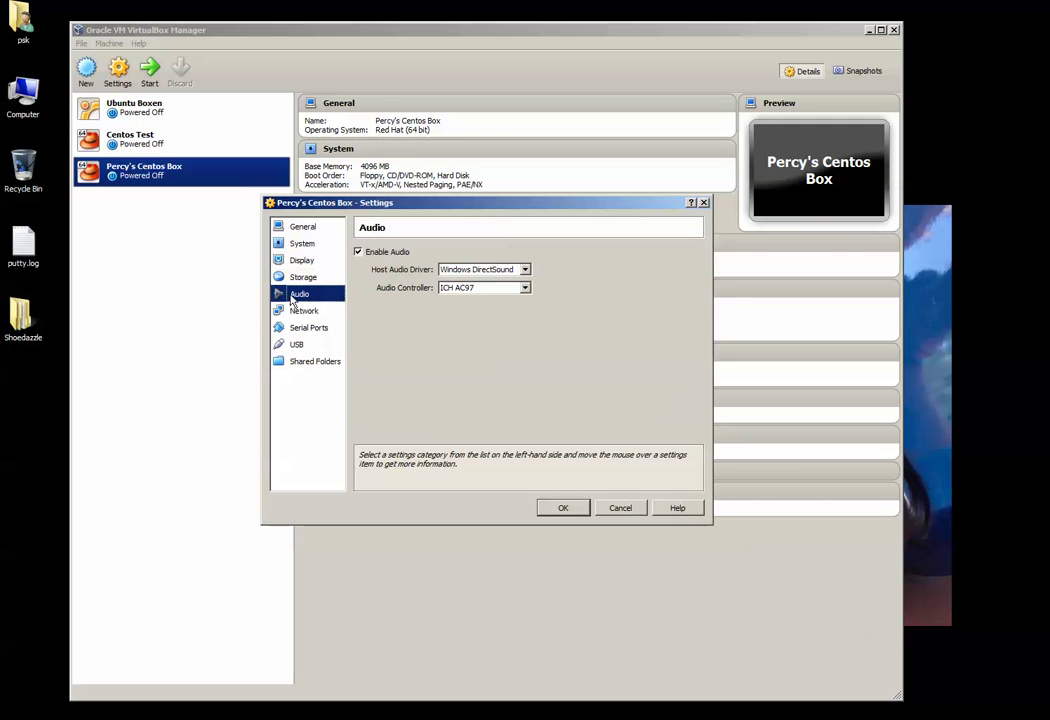
left_click(358, 252)
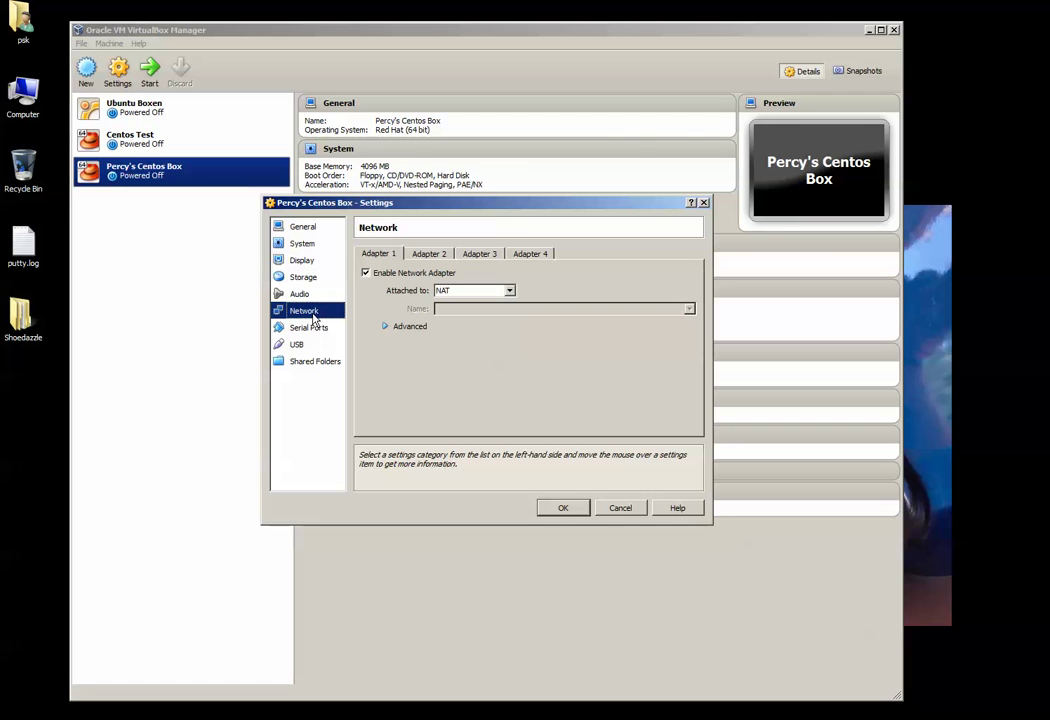
Examine which of the virtual machine's four network adapters are enabled.
left_click(429, 255)
left_click(480, 254)
left_click(530, 254)
left_click(385, 256)
left_click(429, 254)
left_click(479, 254)
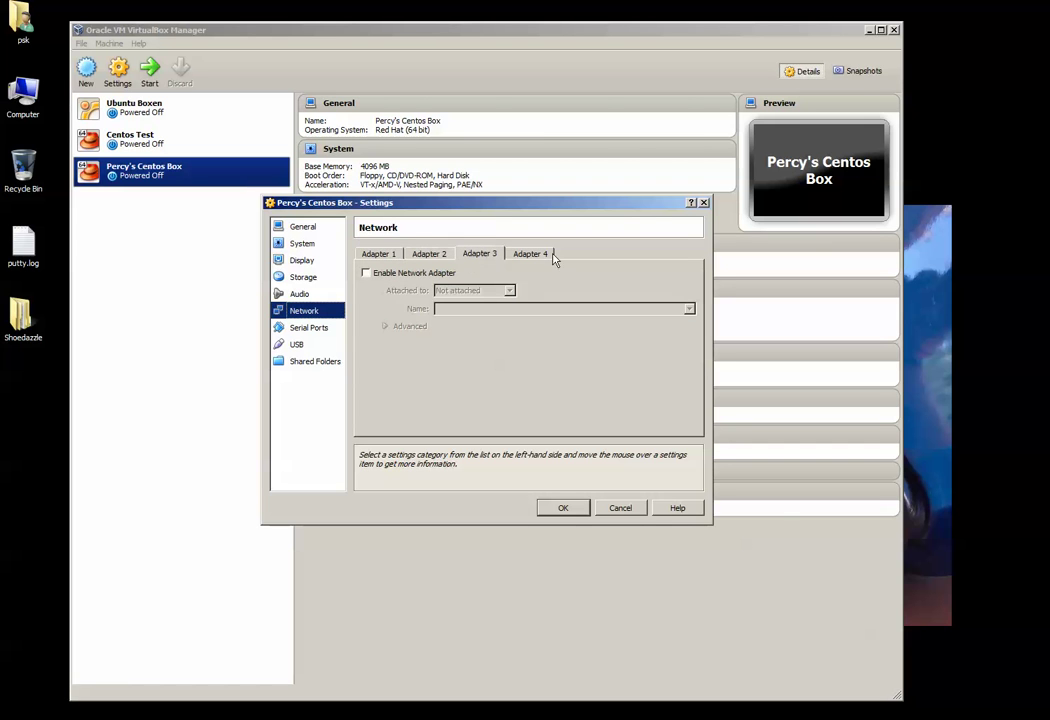
left_click(530, 254)
Attach network Adapter 1 as a Bridged Adapter using the Broadcom NetXtreme Gigabit Ethernet #2 interface.
left_click(378, 256)
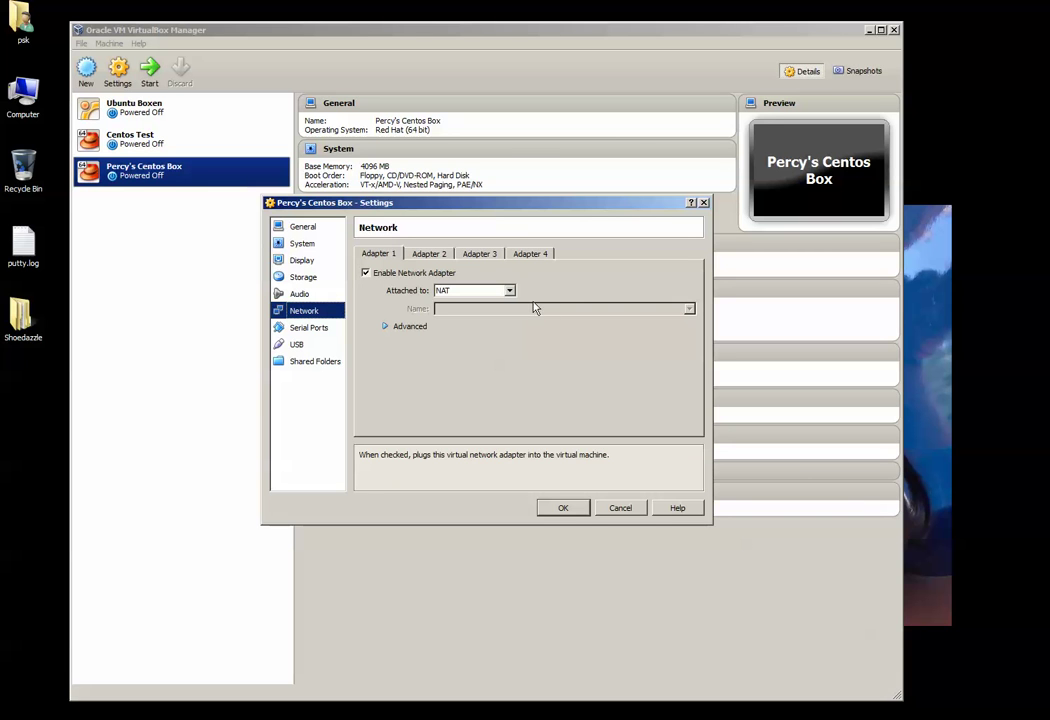
left_click(455, 290)
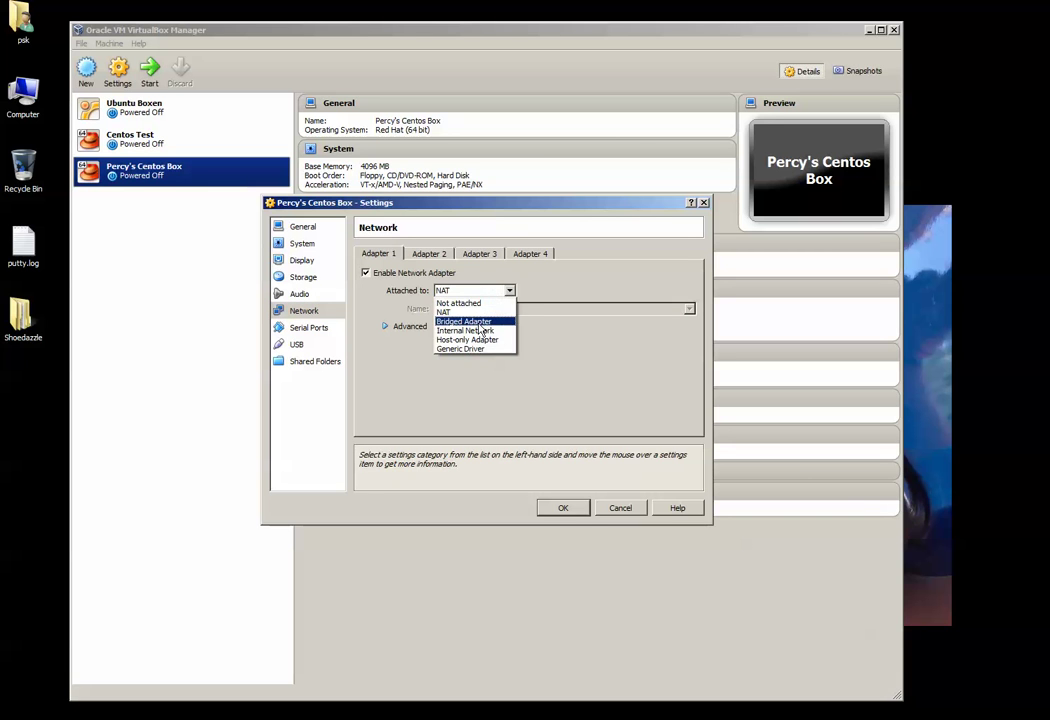
left_click(478, 322)
left_click(600, 310)
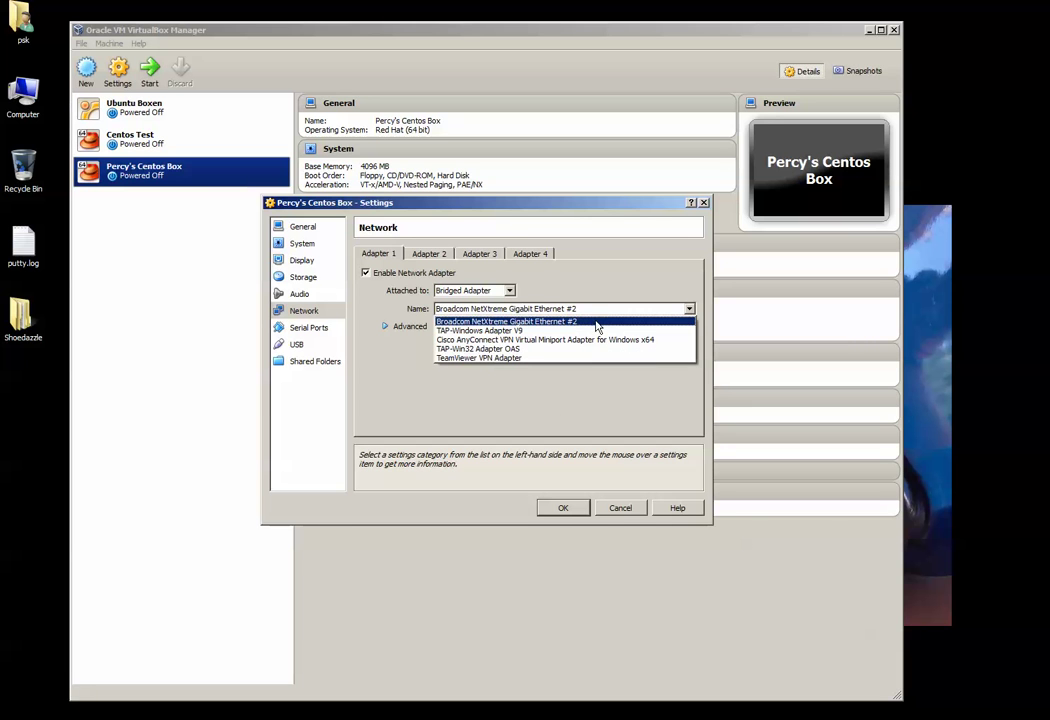
left_click(596, 322)
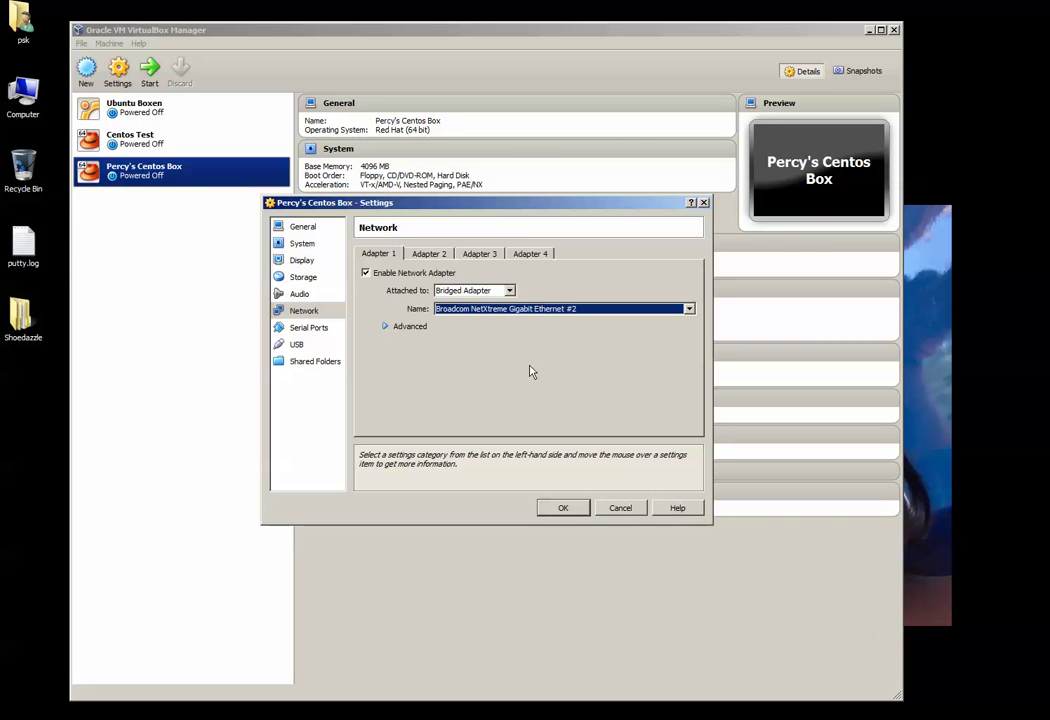
In Adapter 1's advanced options, choose the Intel PRO/1000 MT Desktop (82540EM) adapter type and set promiscuous mode to Allow All.
left_click(386, 326)
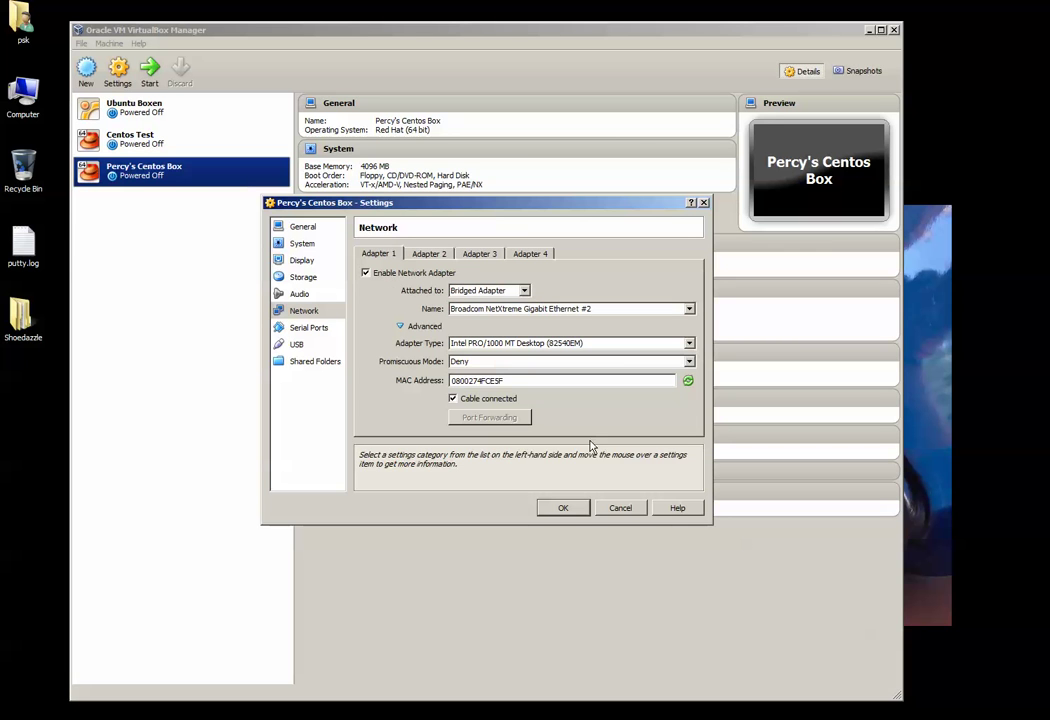
left_click(643, 345)
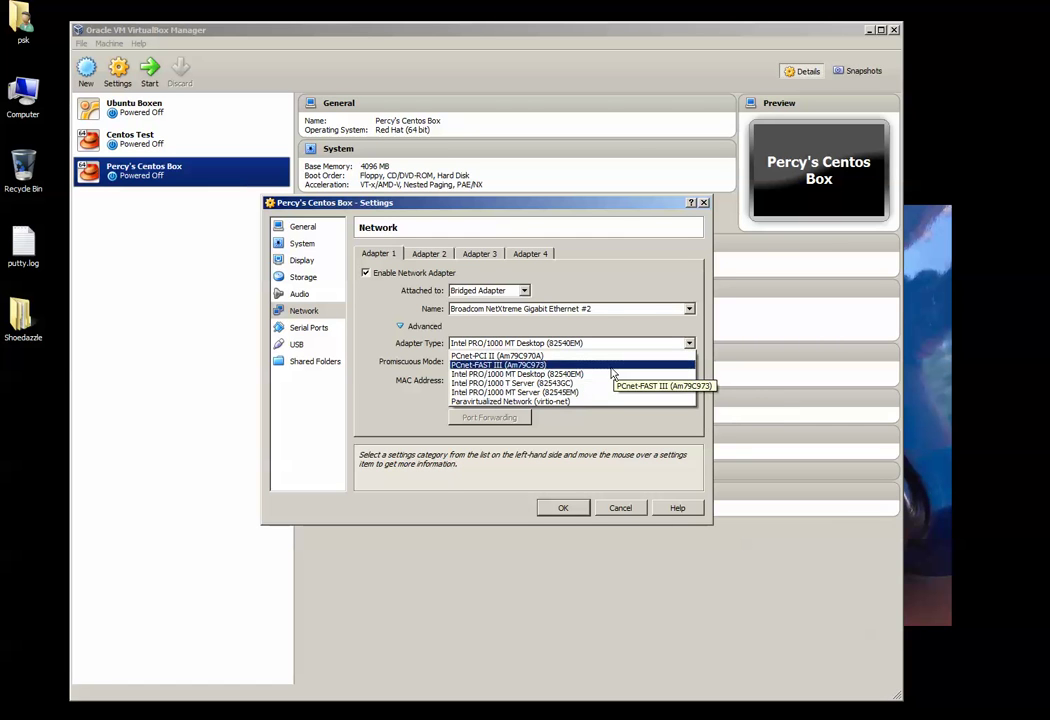
left_click(608, 374)
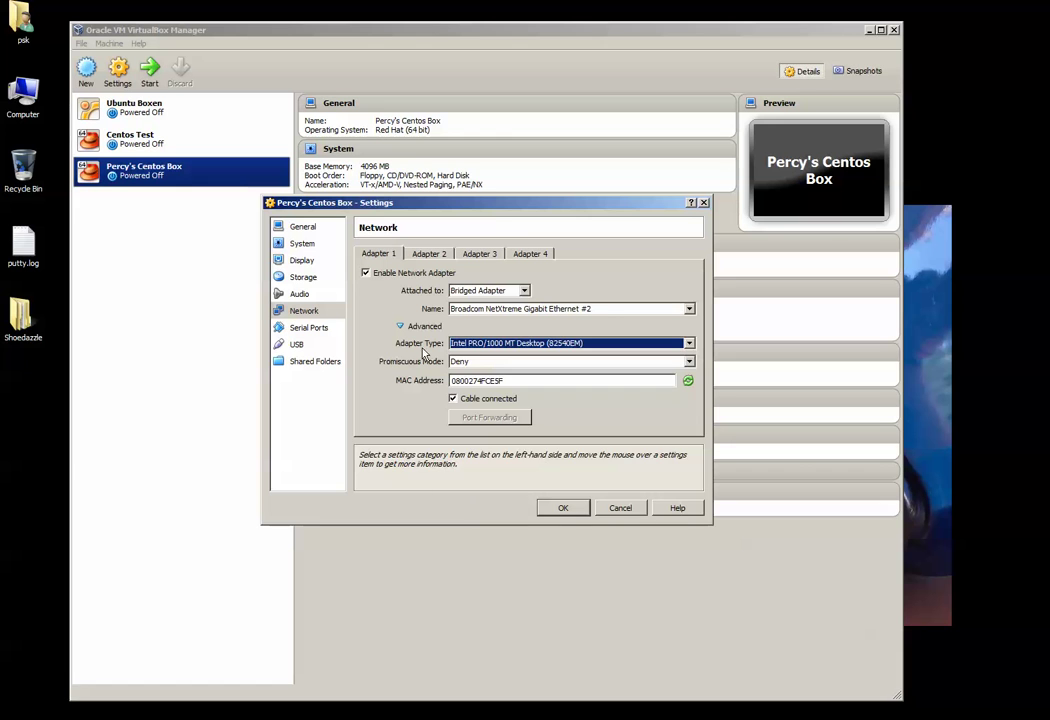
left_click(544, 361)
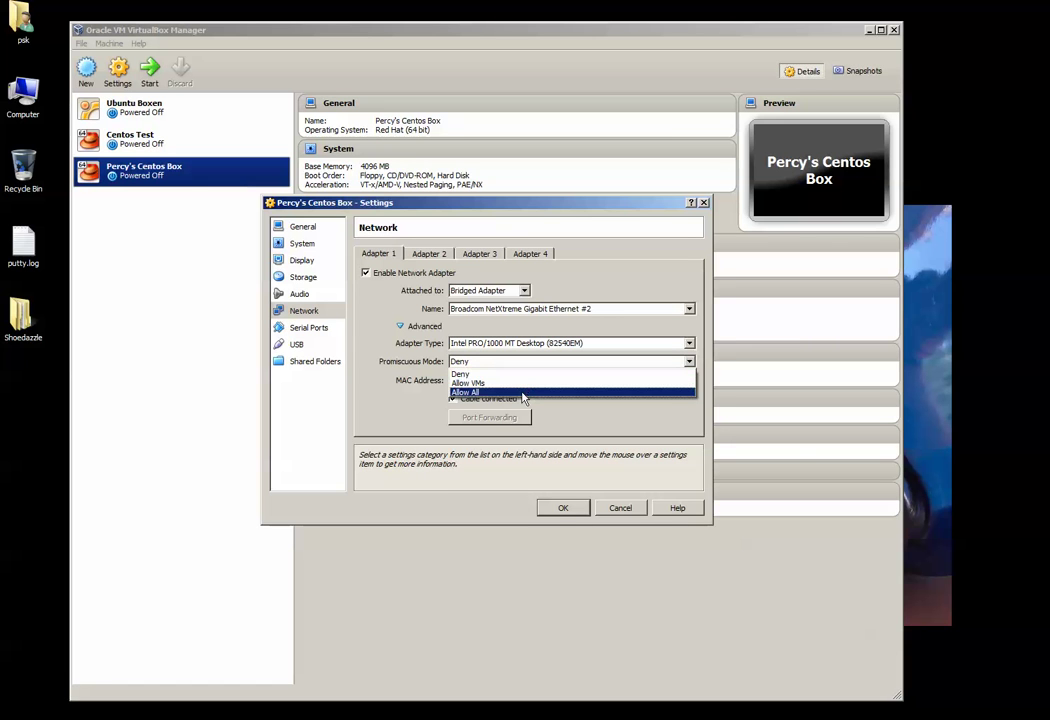
left_click(521, 393)
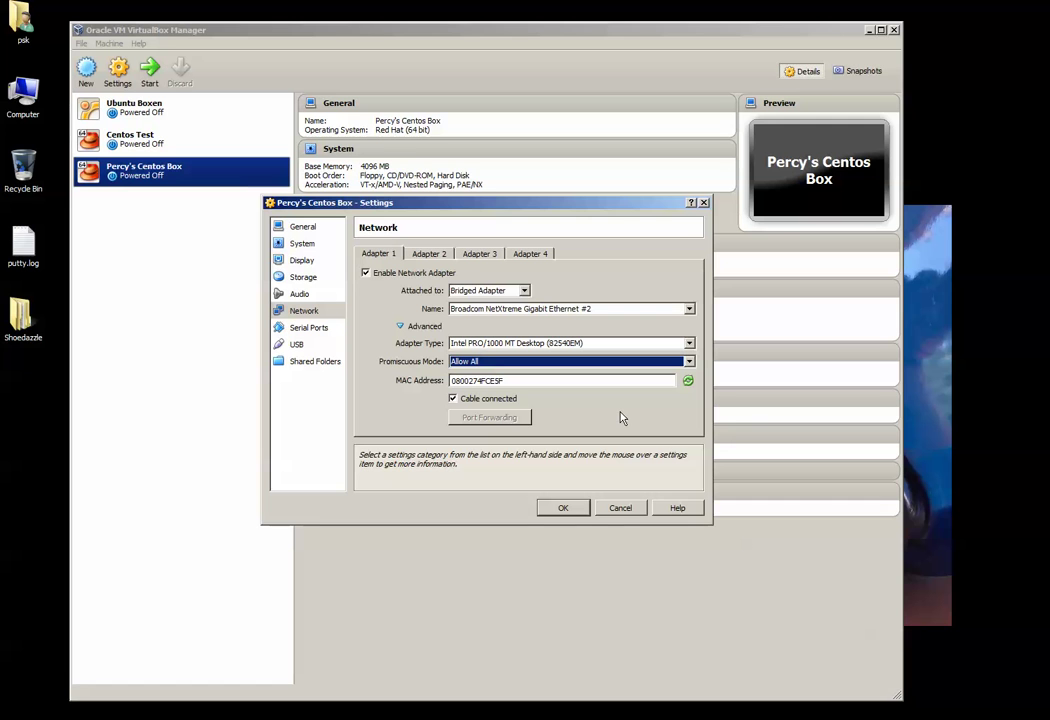
left_click(558, 362)
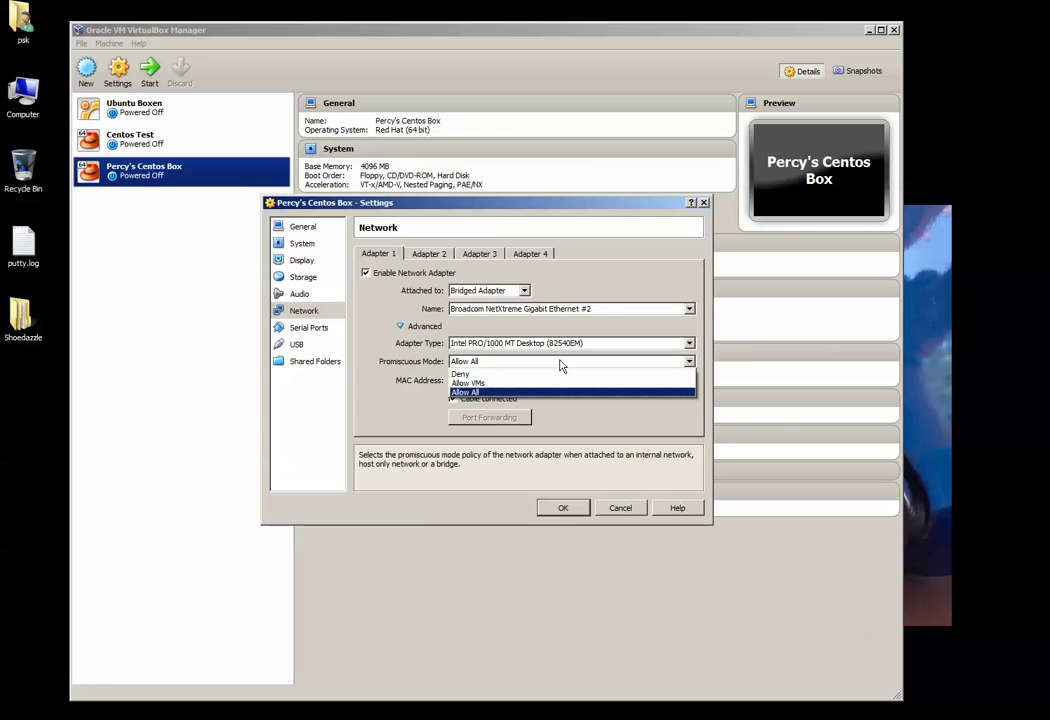
left_click(648, 393)
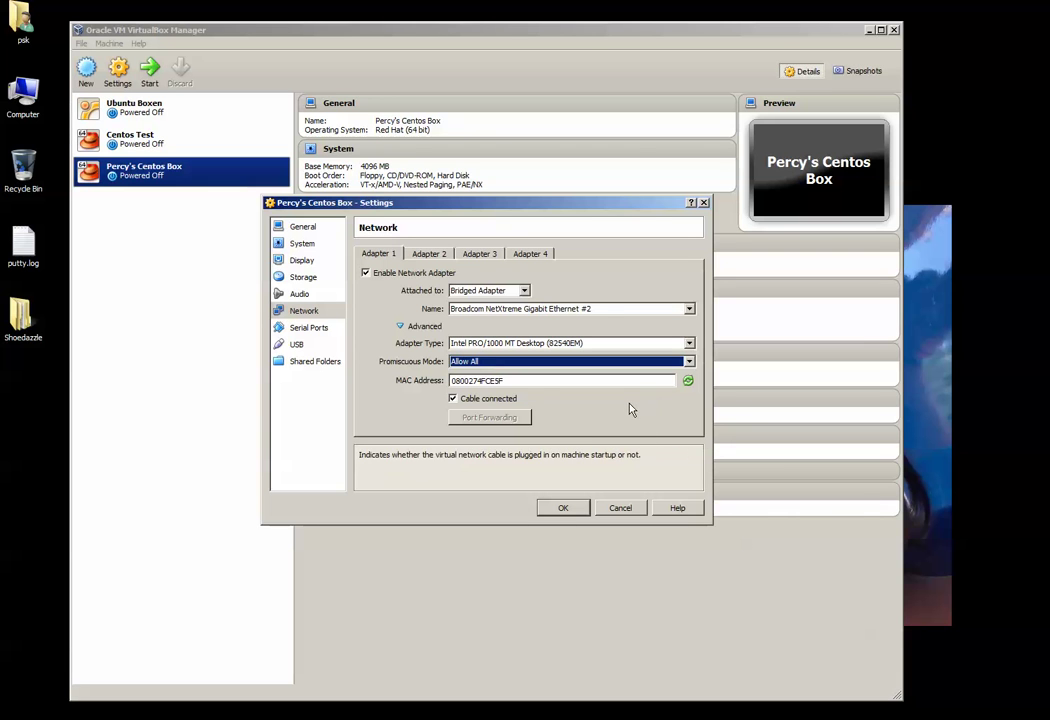
double_click(563, 380)
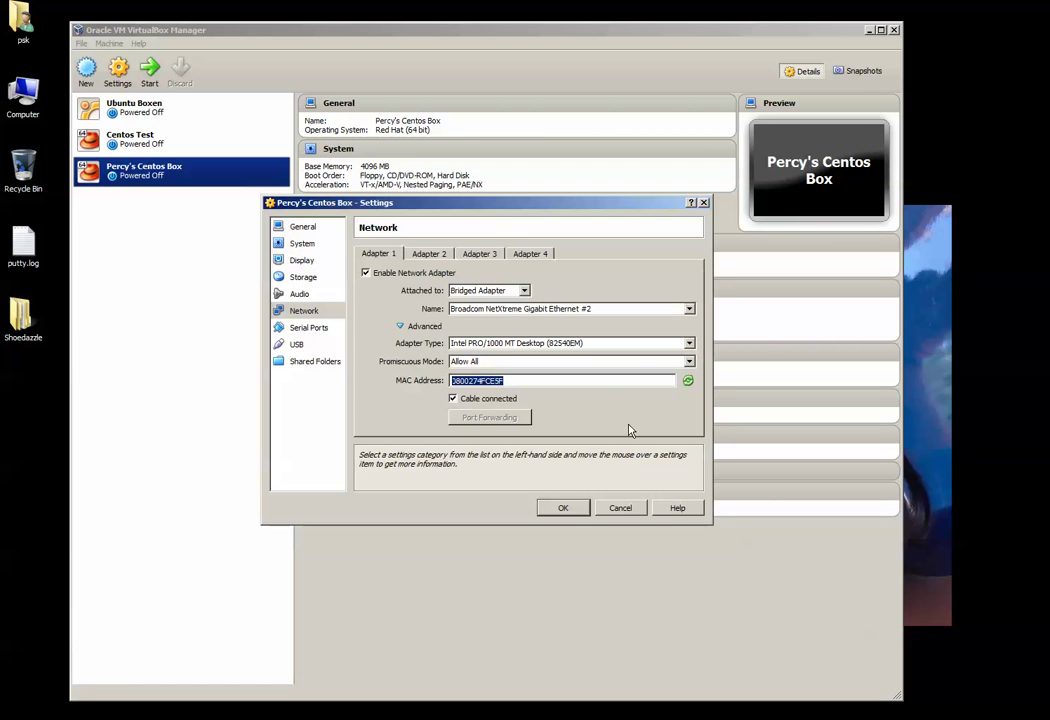
Review the virtual machine's serial port, USB controller and shared folder settings.
left_click(304, 329)
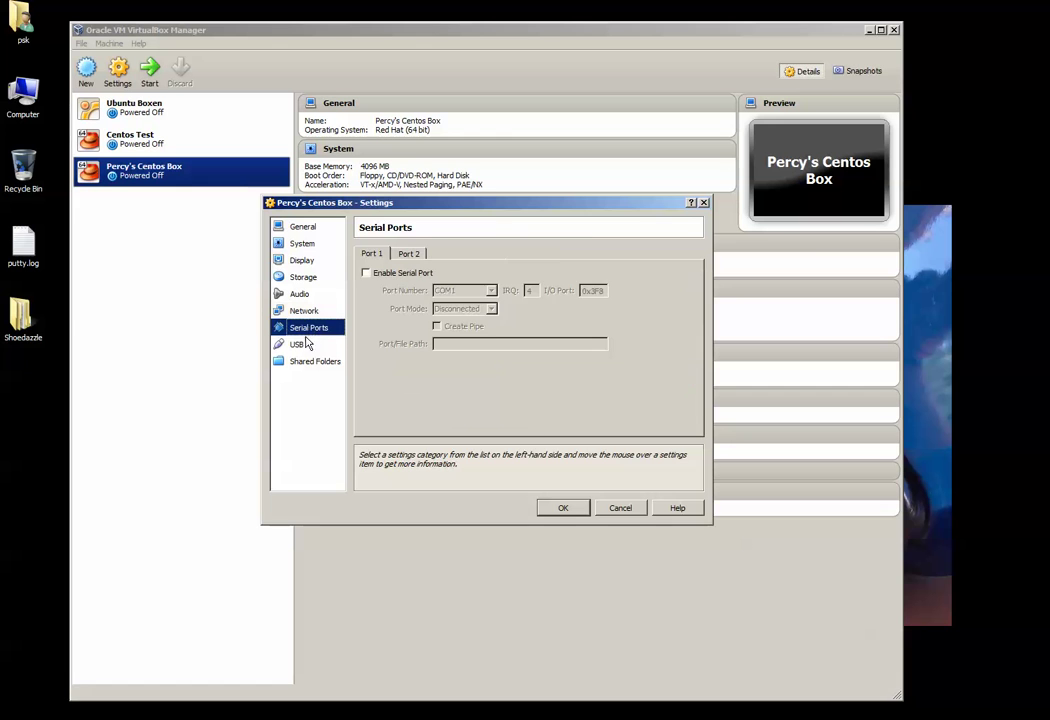
left_click(300, 344)
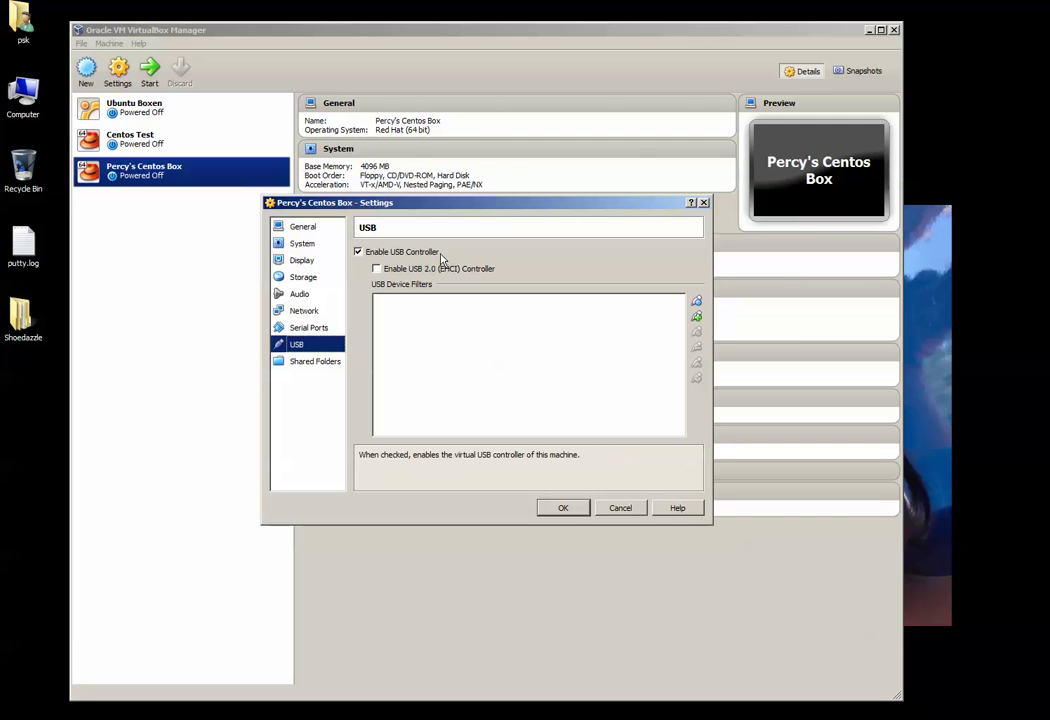
left_click(358, 252)
left_click(358, 252)
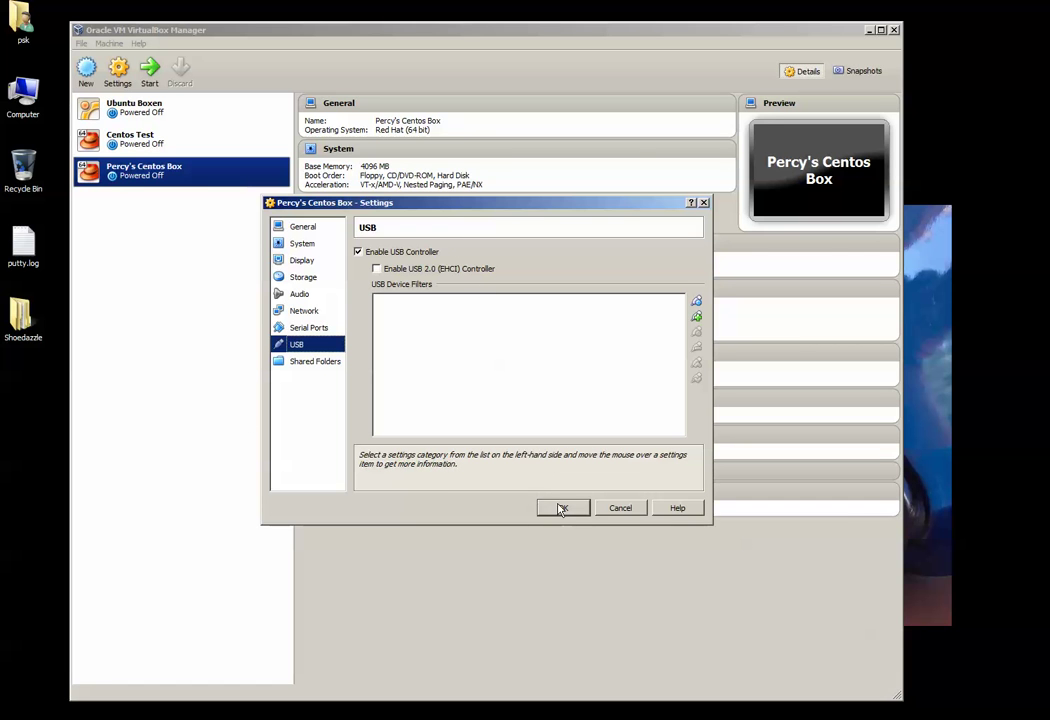
left_click(319, 366)
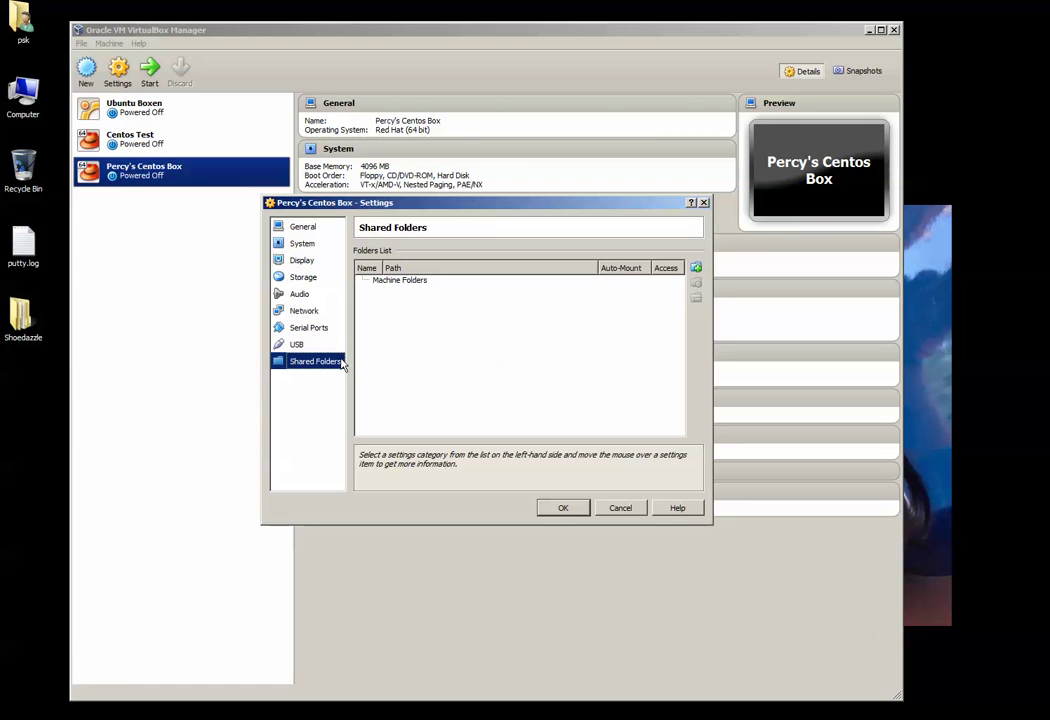
Return to the virtual machine's General settings and save all the configured settings.
left_click(313, 229)
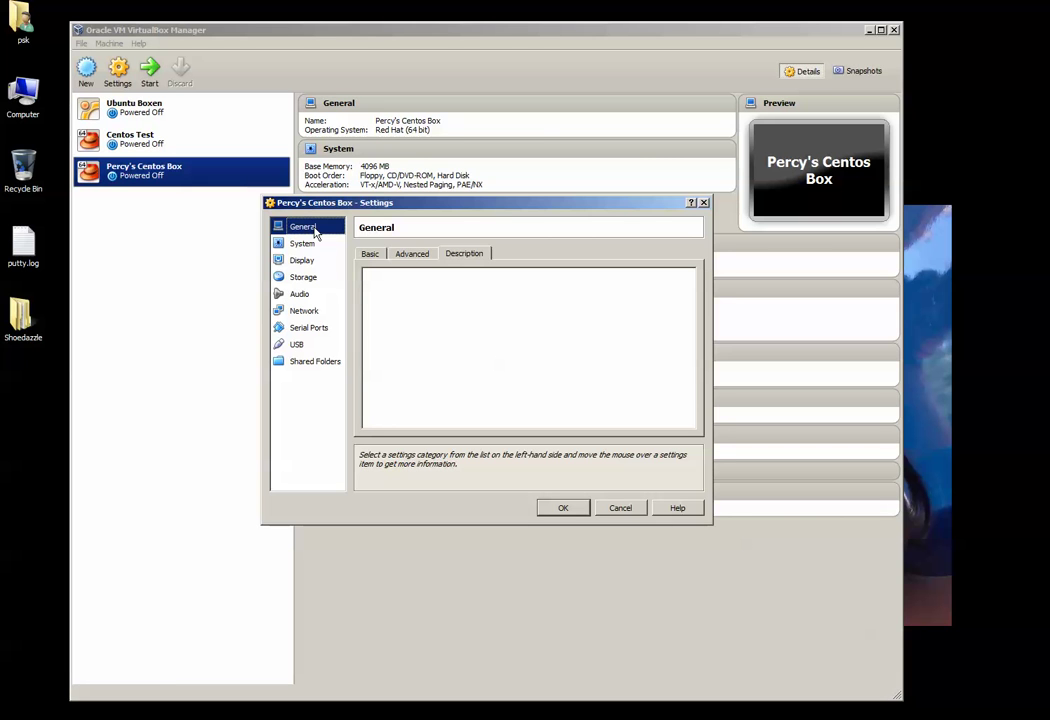
left_click(564, 510)
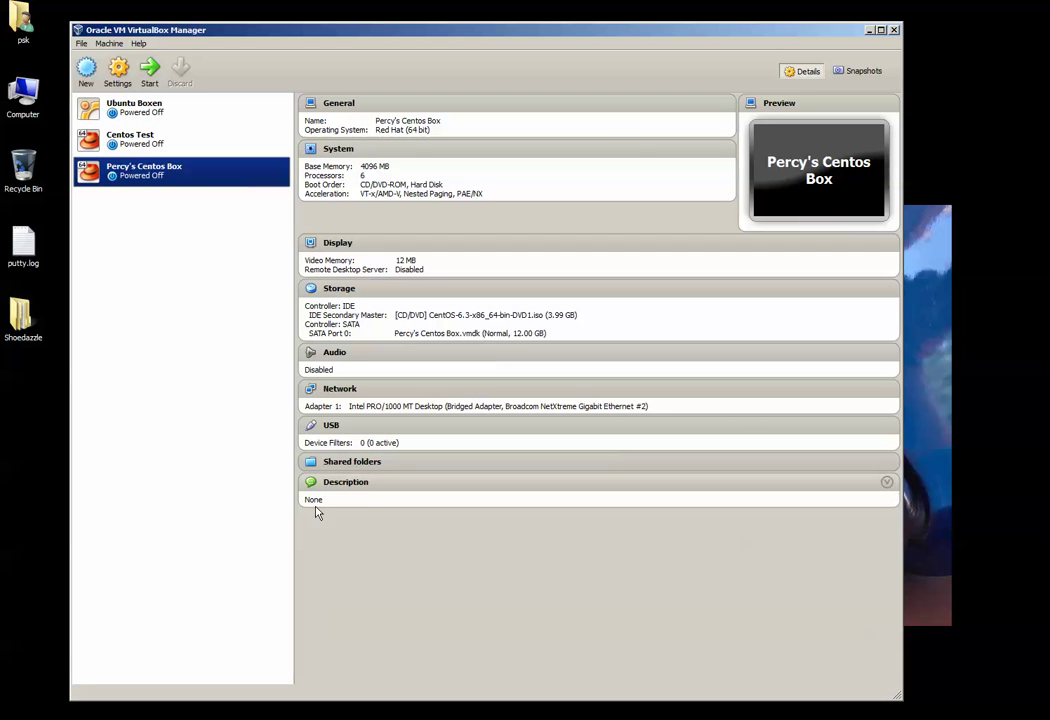
Start the new CentOS virtual machine and enlarge its console window.
left_click(150, 72)
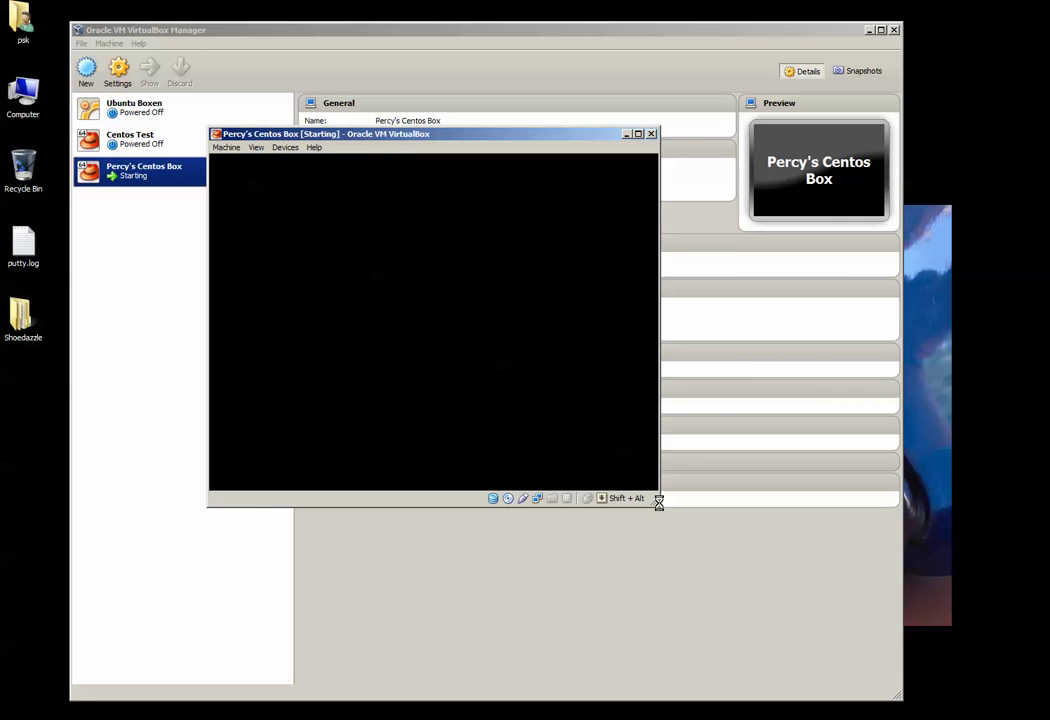
left_click_drag(659, 502, 950, 682)
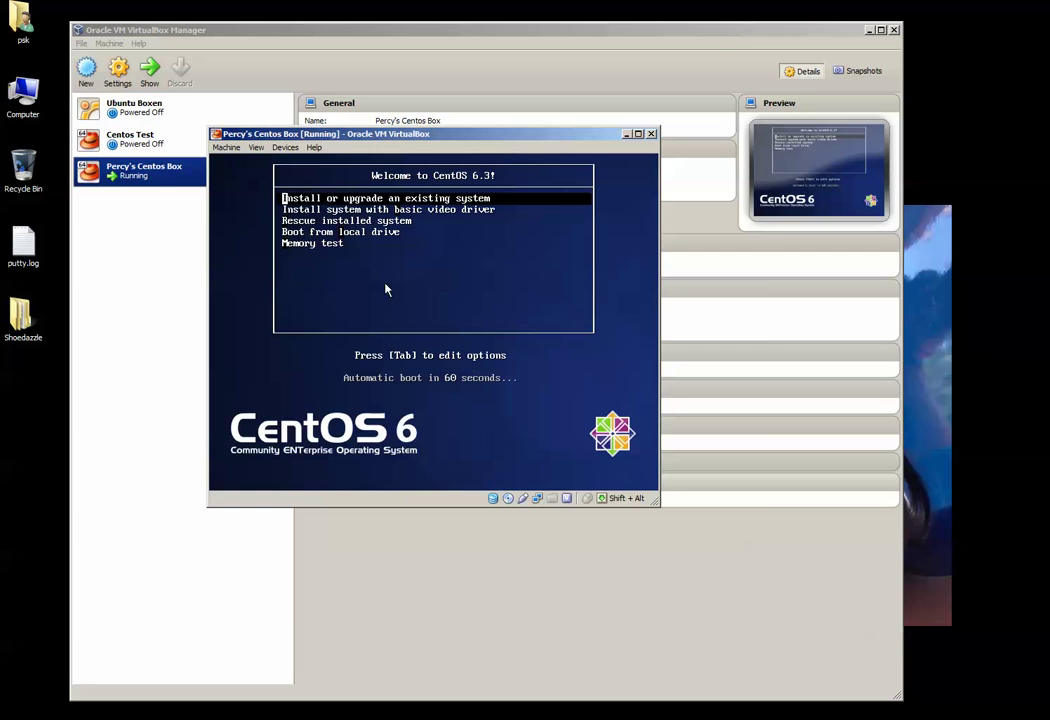
left_click_drag(655, 502, 970, 690)
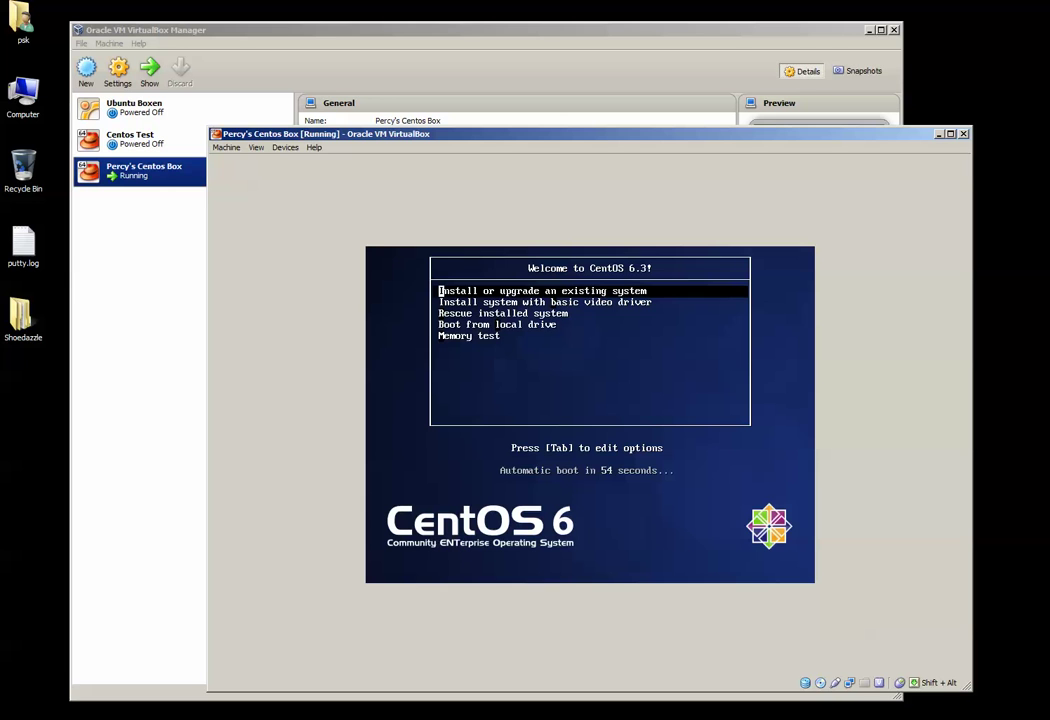
Look through the CentOS 6.3 boot menu entries, from the install options down to the memory test.
key("Down")
key("Down")
key("Down")
key("Down")
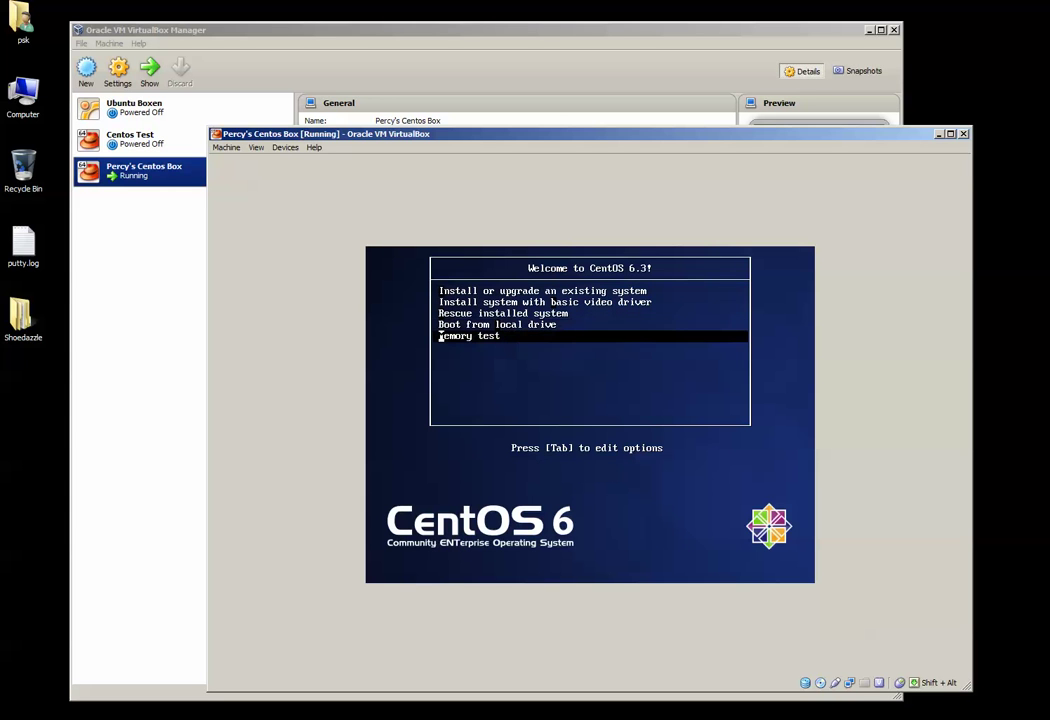
key("Up")
key("Up")
key("Up")
key("Up")
key("Down")
key("Down")
key("Down")
key("Down")
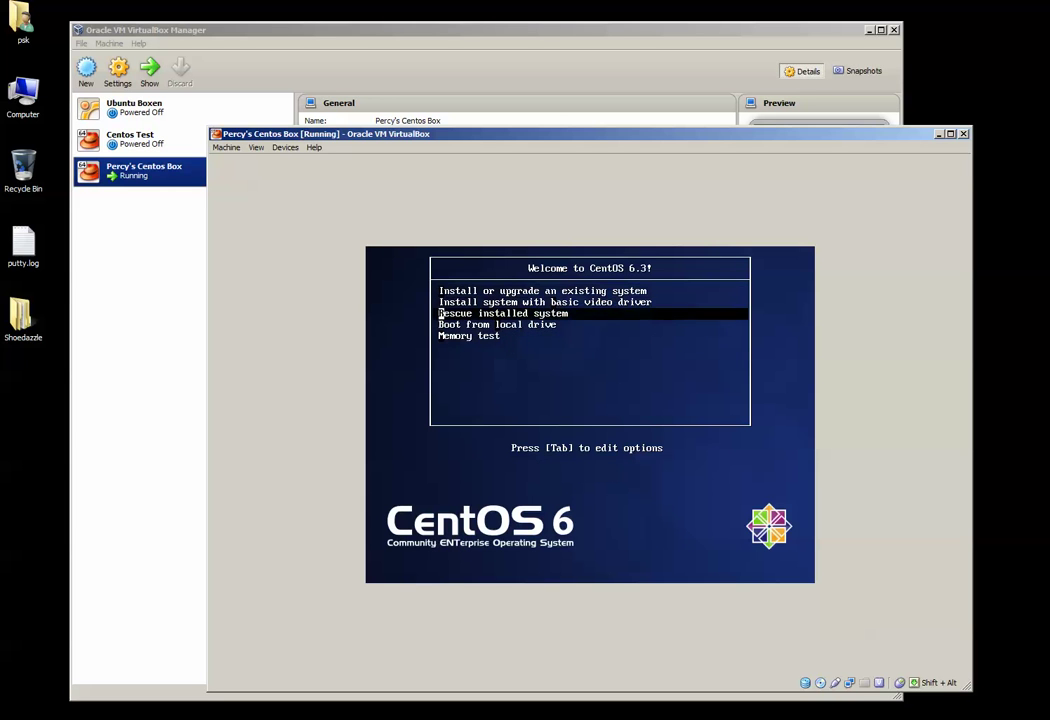
Boot the "Install or upgrade an existing system" entry and skip the installation media test.
key("Up")
key("Up")
key("Up")
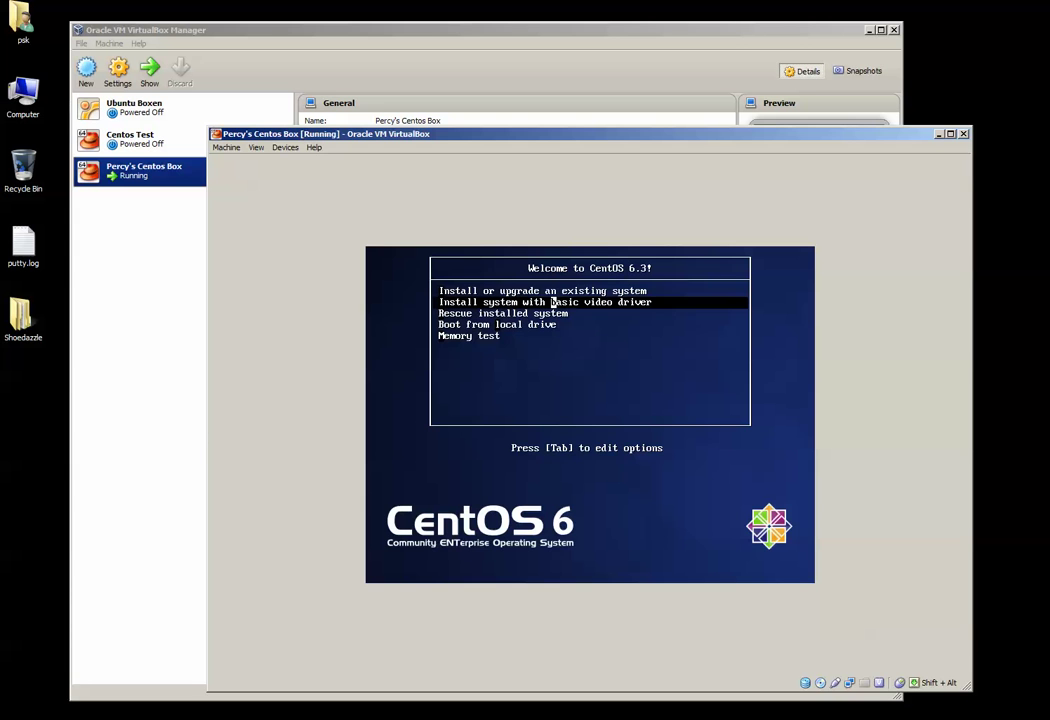
key("Up")
key("Return")
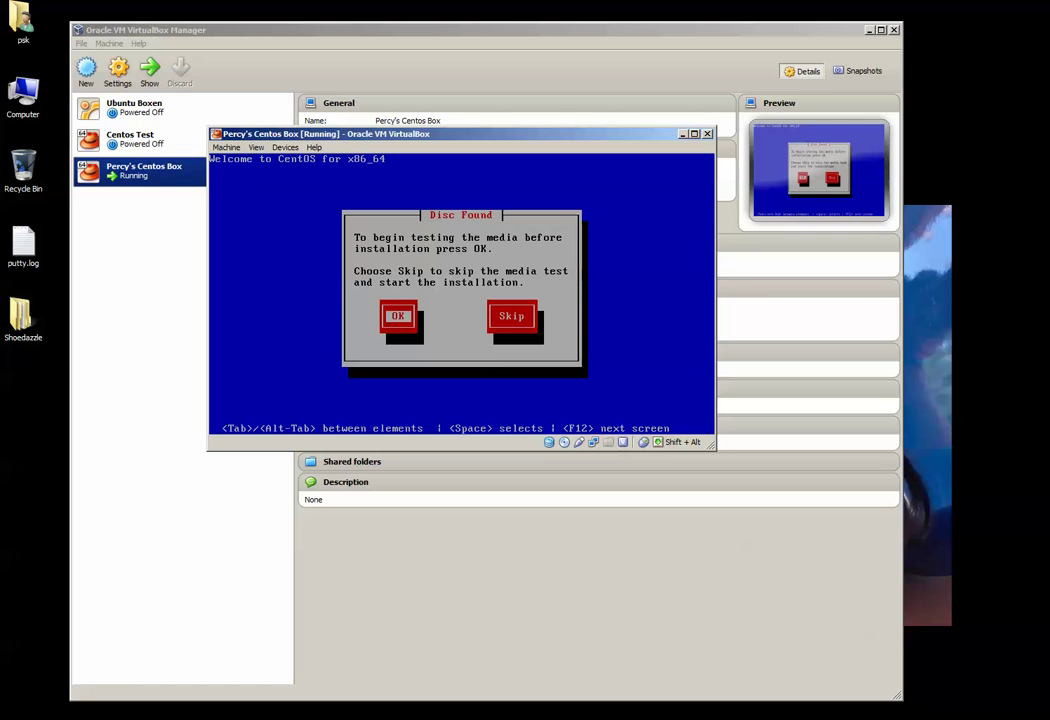
key("Tab")
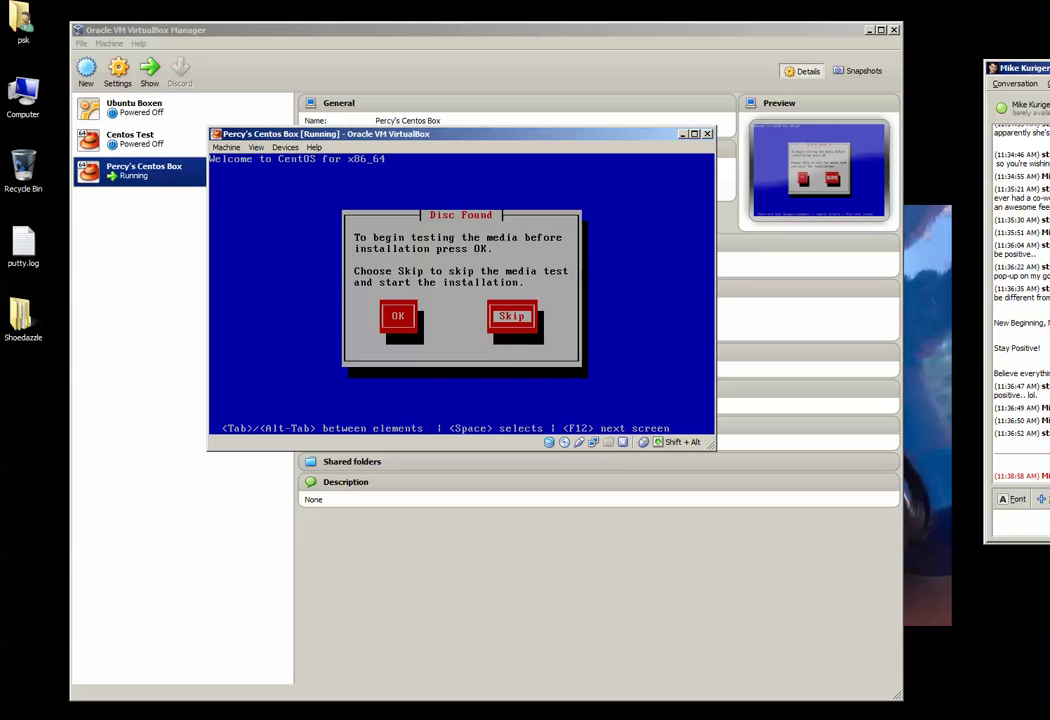
key("Return")
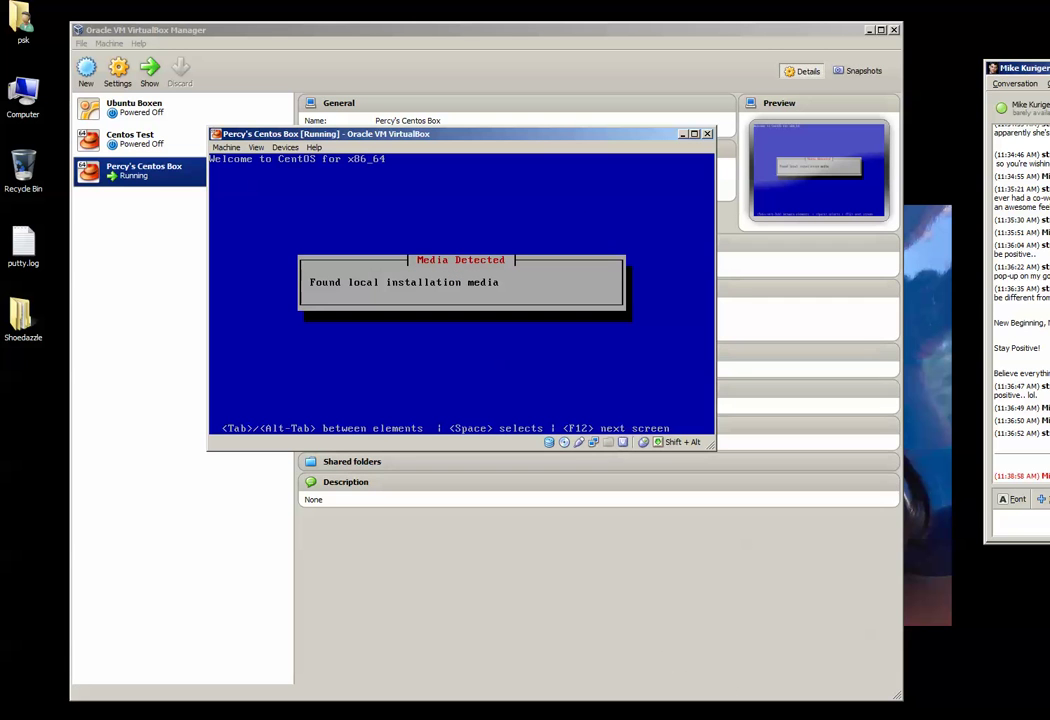